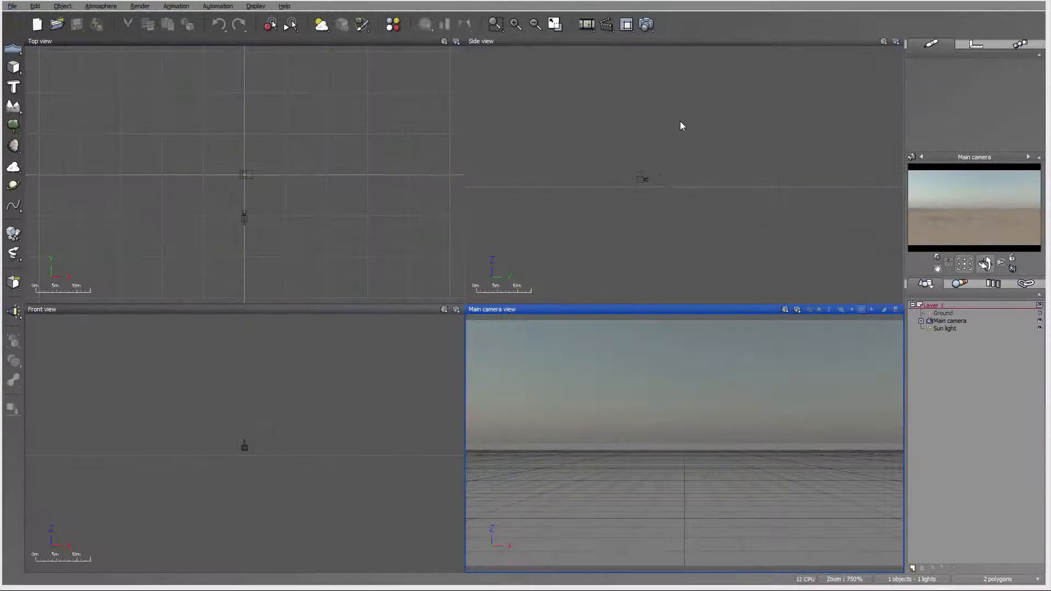
Add a standard terrain to the scene.
{"action": "right_click_drag", "start_coordinate": [691, 100], "coordinate": [656, 148]}
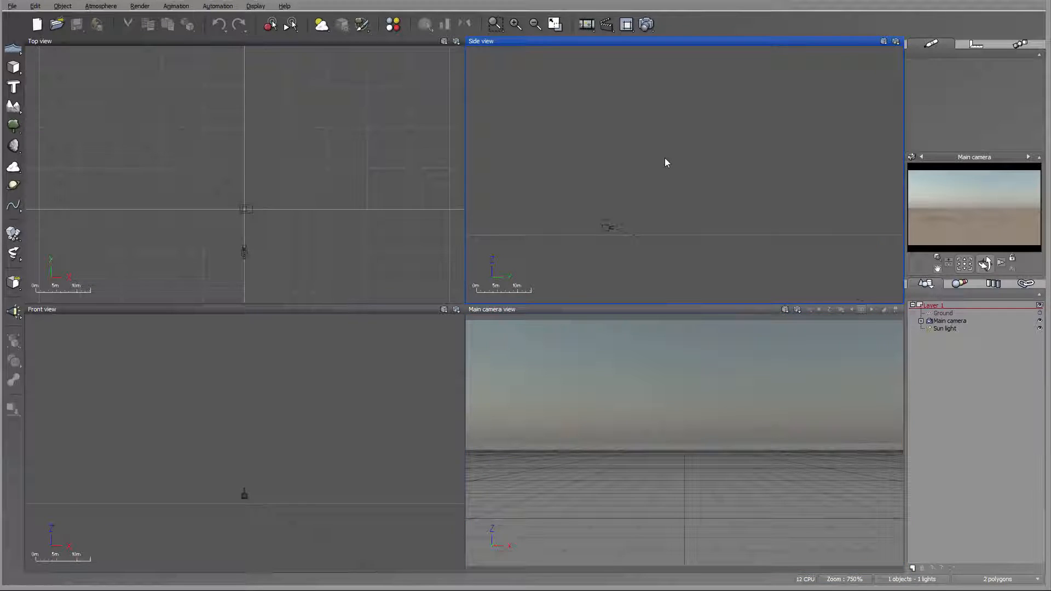
{"action": "right_click_drag", "start_coordinate": [325, 171], "coordinate": [337, 187]}
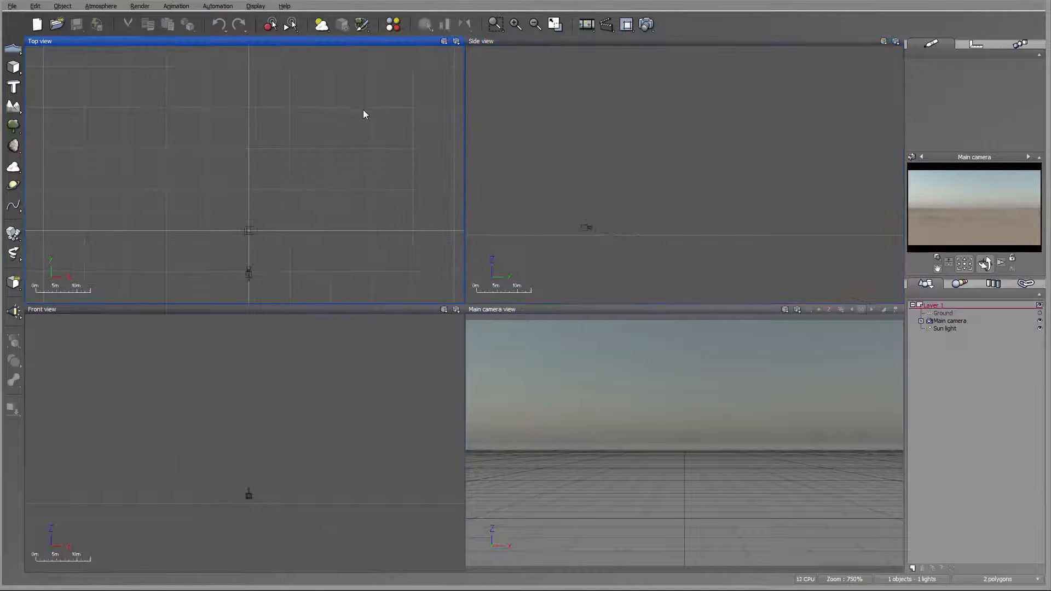
{"action": "right_click_drag", "start_coordinate": [349, 98], "coordinate": [349, 142]}
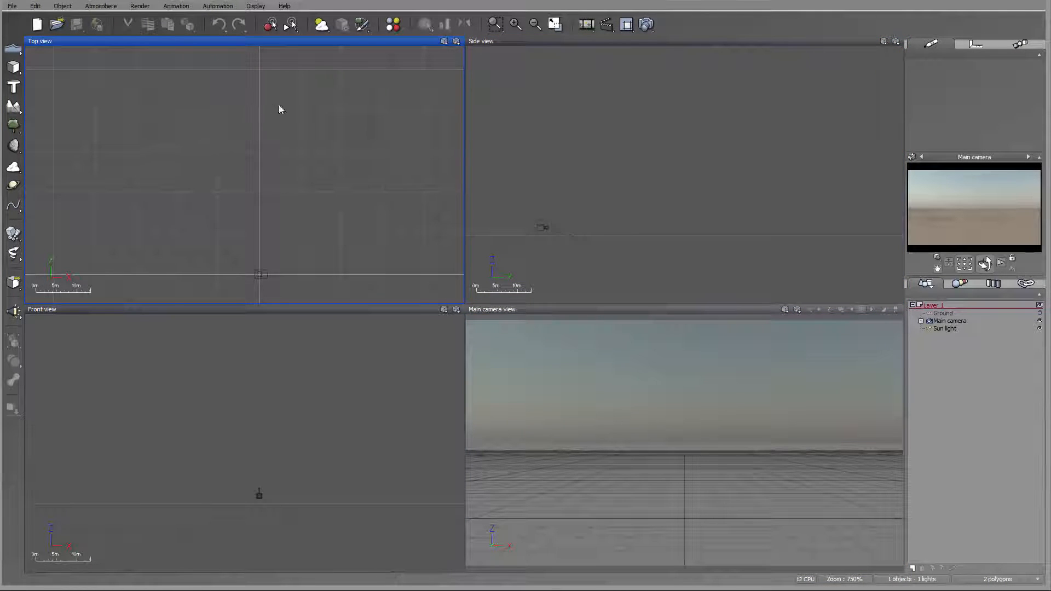
{"action": "right_click_drag", "start_coordinate": [263, 117], "coordinate": [272, 147]}
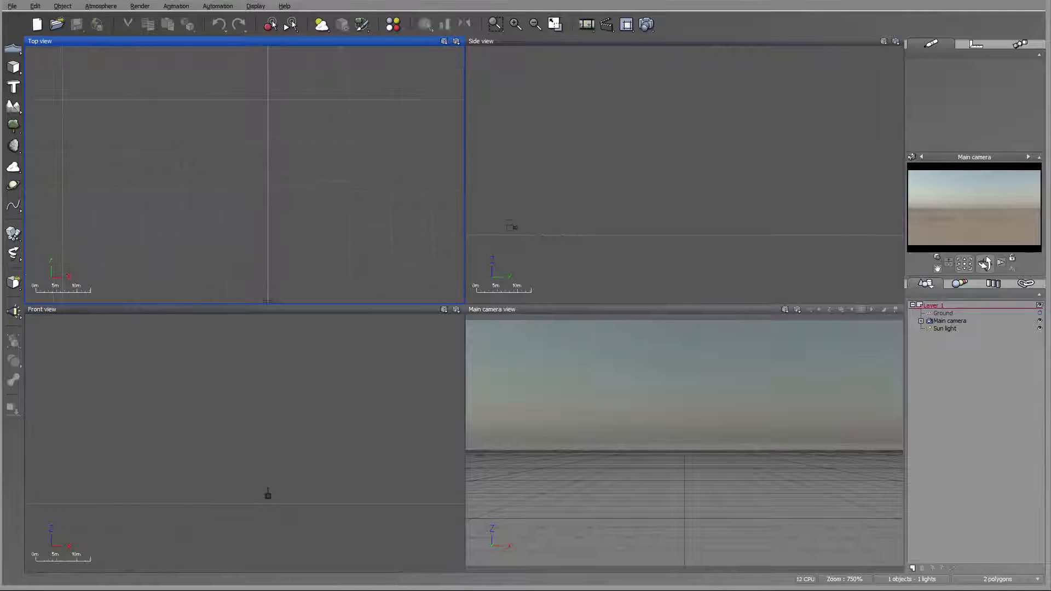
{"action": "left_click", "coordinate": [14, 110]}
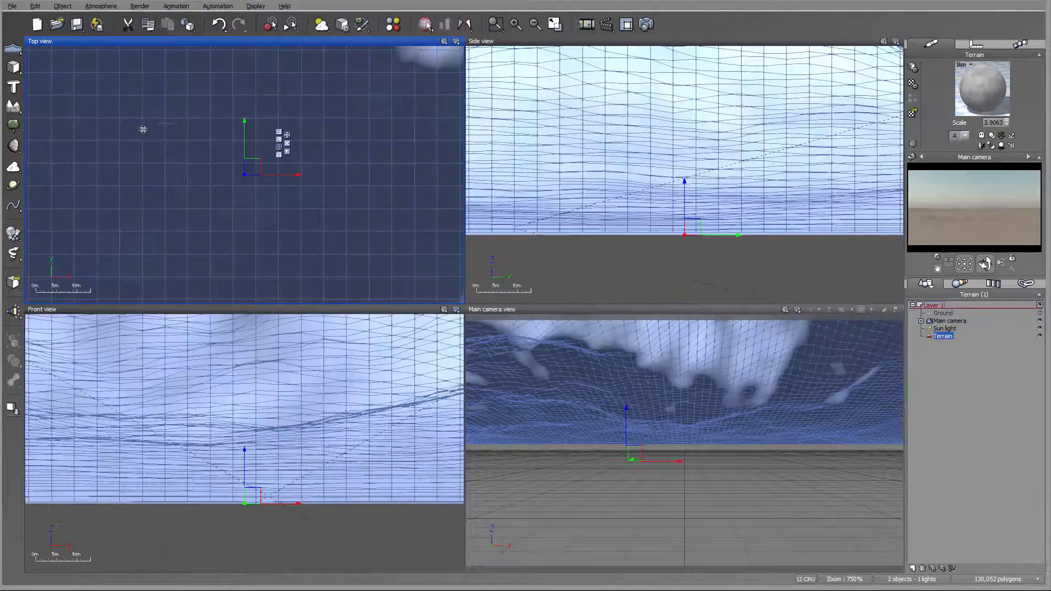
{"action": "right_click_drag", "start_coordinate": [225, 134], "coordinate": [247, 140]}
{"action": "scroll", "coordinate": [207, 146], "scroll_direction": "down", "scroll_amount": 12}
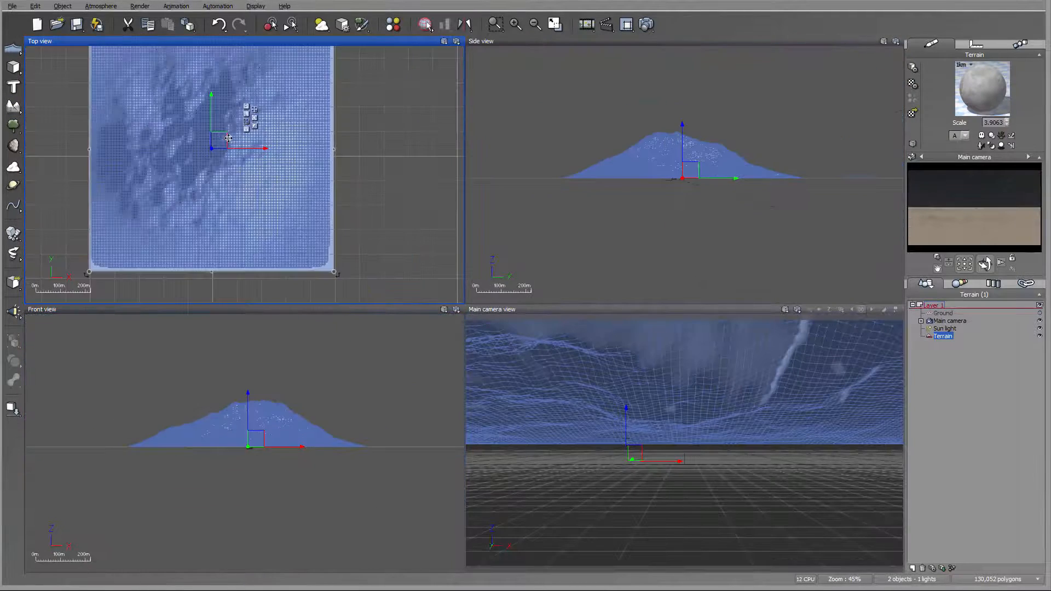
Scale the terrain down to under half its size and place it centred in front of the main camera.
{"action": "left_click_drag", "start_coordinate": [225, 139], "coordinate": [226, 47]}
{"action": "right_click_drag", "start_coordinate": [192, 117], "coordinate": [211, 244]}
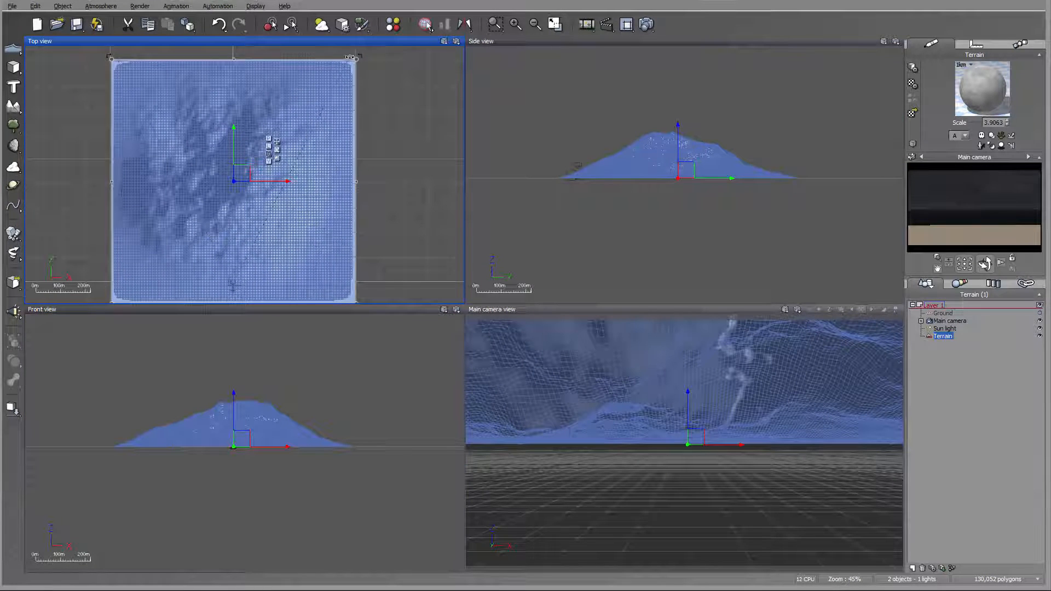
{"action": "left_click_drag", "start_coordinate": [356, 58], "coordinate": [234, 229]}
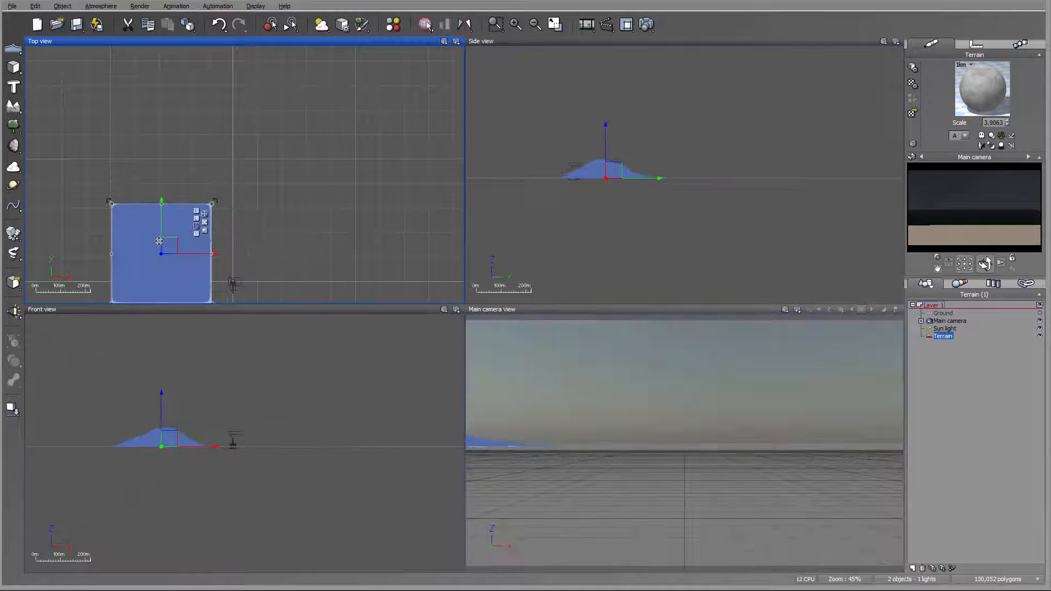
{"action": "left_click_drag", "start_coordinate": [163, 243], "coordinate": [239, 201]}
{"action": "right_click_drag", "start_coordinate": [309, 205], "coordinate": [206, 262]}
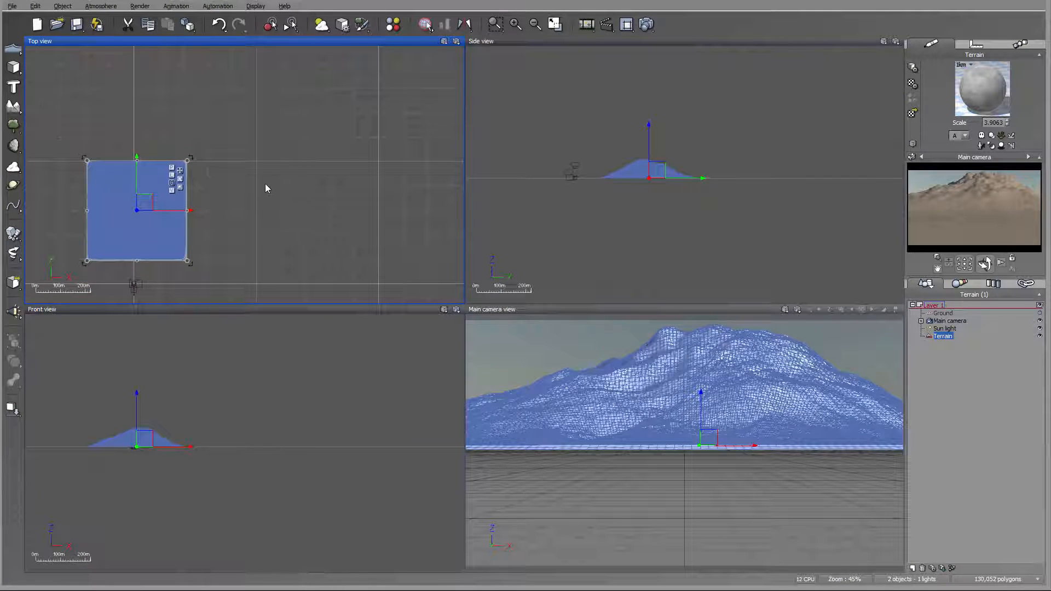
{"action": "left_click", "coordinate": [276, 211]}
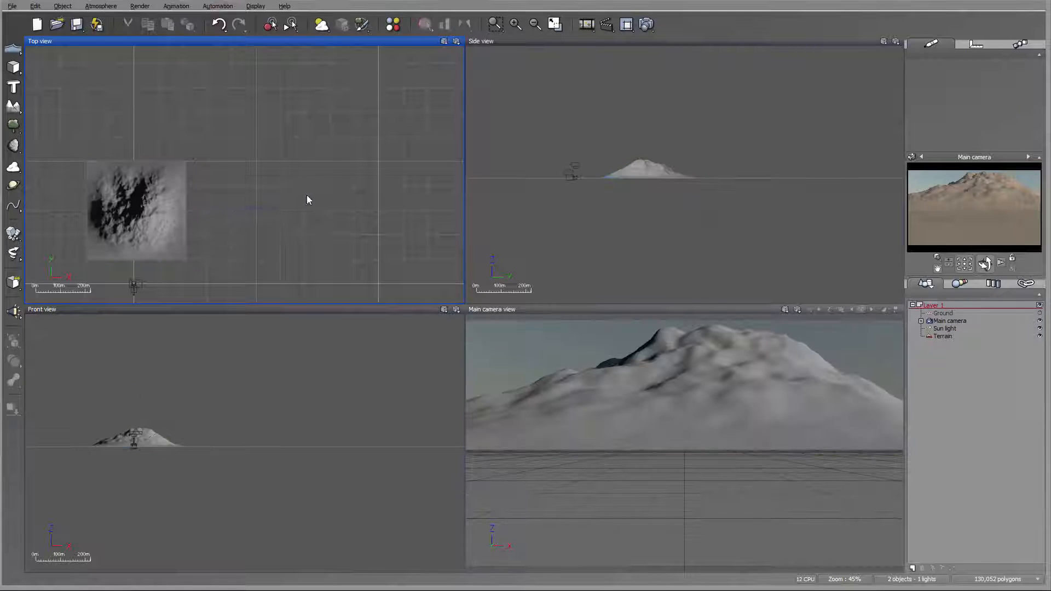
Open the terrain in the Terrain Editor and reset it to a flat surface.
{"action": "right_click_drag", "start_coordinate": [307, 199], "coordinate": [399, 143]}
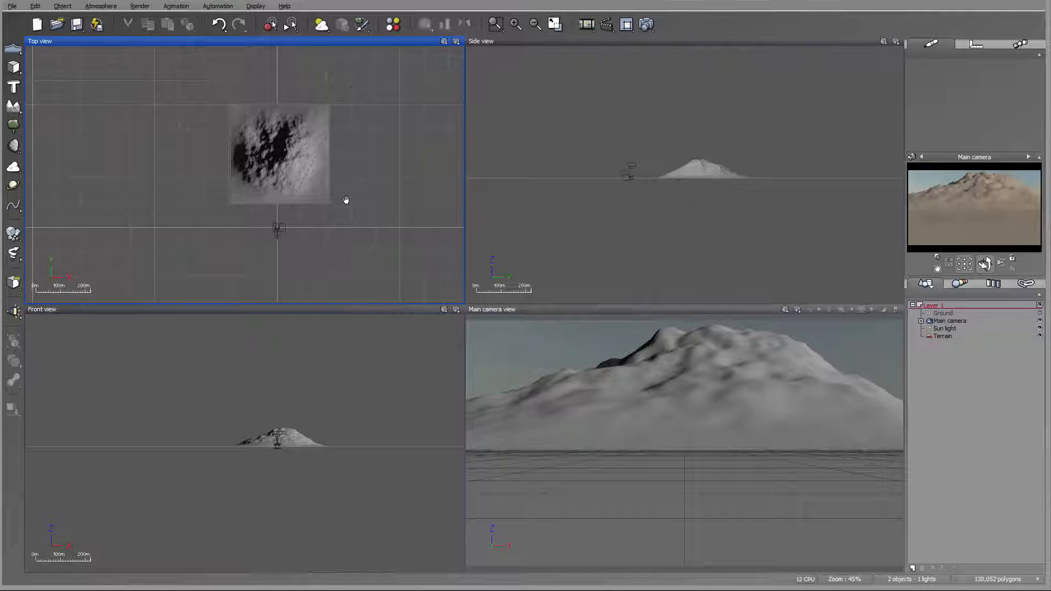
{"action": "right_click_drag", "start_coordinate": [273, 160], "coordinate": [259, 197]}
{"action": "left_click", "coordinate": [260, 191]}
{"action": "right_click", "coordinate": [261, 198]}
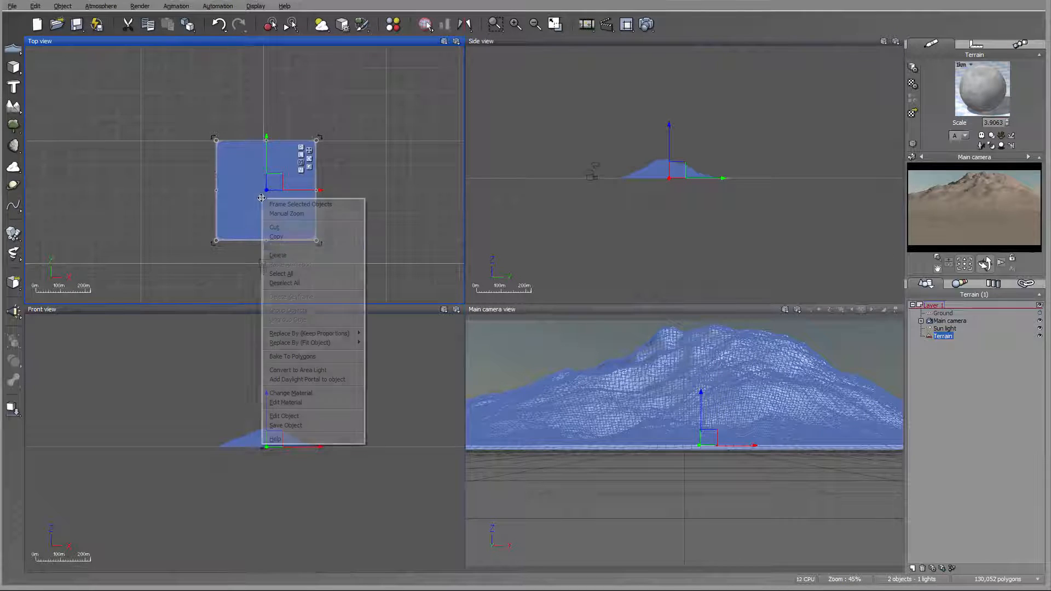
{"action": "left_click", "coordinate": [291, 418]}
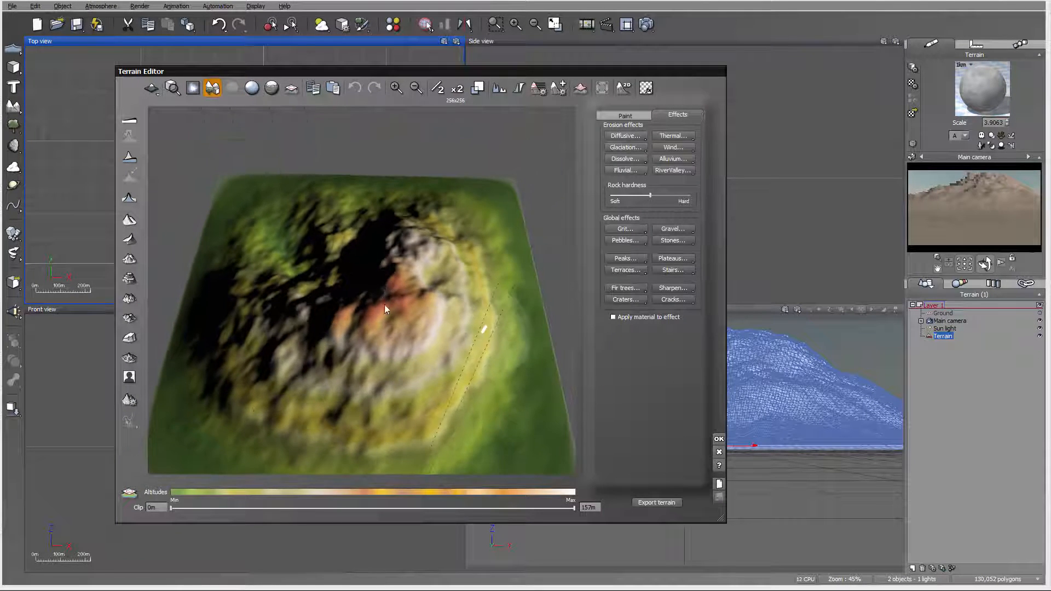
{"action": "left_click", "coordinate": [133, 120]}
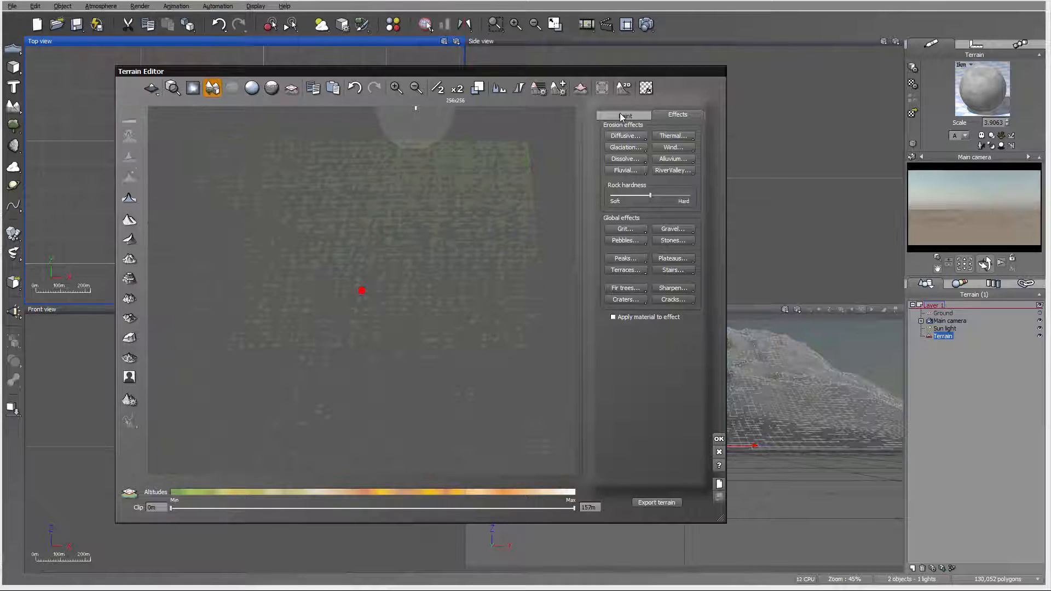
Sculpt raised hills along the back and side edges of the flat terrain, leaving the centre and front low.
{"action": "left_click", "coordinate": [625, 115]}
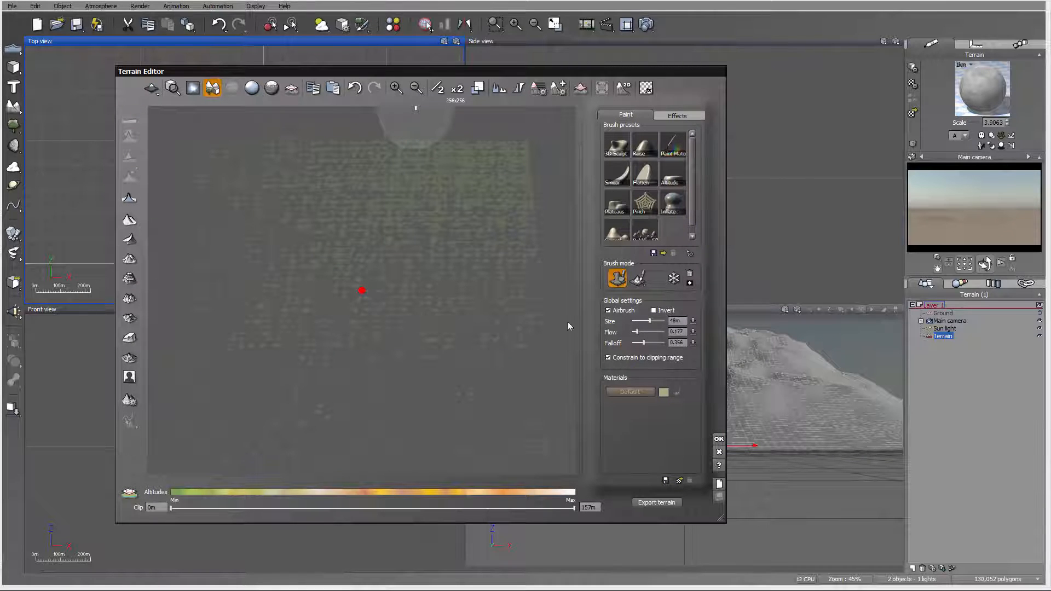
{"action": "mouse_move", "coordinate": [211, 312]}
{"action": "left_mouse_down"}
{"action": "mouse_move", "coordinate": [204, 305]}
{"action": "mouse_move", "coordinate": [270, 164]}
{"action": "mouse_move", "coordinate": [420, 179]}
{"action": "mouse_move", "coordinate": [309, 181]}
{"action": "mouse_move", "coordinate": [439, 202]}
{"action": "mouse_move", "coordinate": [498, 244]}
{"action": "mouse_move", "coordinate": [267, 159]}
{"action": "mouse_move", "coordinate": [542, 296]}
{"action": "mouse_move", "coordinate": [517, 230]}
{"action": "mouse_move", "coordinate": [534, 156]}
{"action": "mouse_move", "coordinate": [400, 179]}
{"action": "mouse_move", "coordinate": [363, 199]}
{"action": "mouse_move", "coordinate": [294, 172]}
{"action": "mouse_move", "coordinate": [199, 301]}
{"action": "mouse_move", "coordinate": [264, 211]}
{"action": "mouse_move", "coordinate": [223, 305]}
{"action": "mouse_move", "coordinate": [207, 383]}
{"action": "mouse_move", "coordinate": [324, 147]}
{"action": "mouse_move", "coordinate": [265, 264]}
{"action": "mouse_move", "coordinate": [308, 312]}
{"action": "mouse_move", "coordinate": [523, 441]}
{"action": "mouse_move", "coordinate": [511, 264]}
{"action": "mouse_move", "coordinate": [396, 324]}
{"action": "mouse_move", "coordinate": [422, 383]}
{"action": "mouse_move", "coordinate": [258, 345]}
{"action": "mouse_move", "coordinate": [371, 438]}
{"action": "left_mouse_up"}
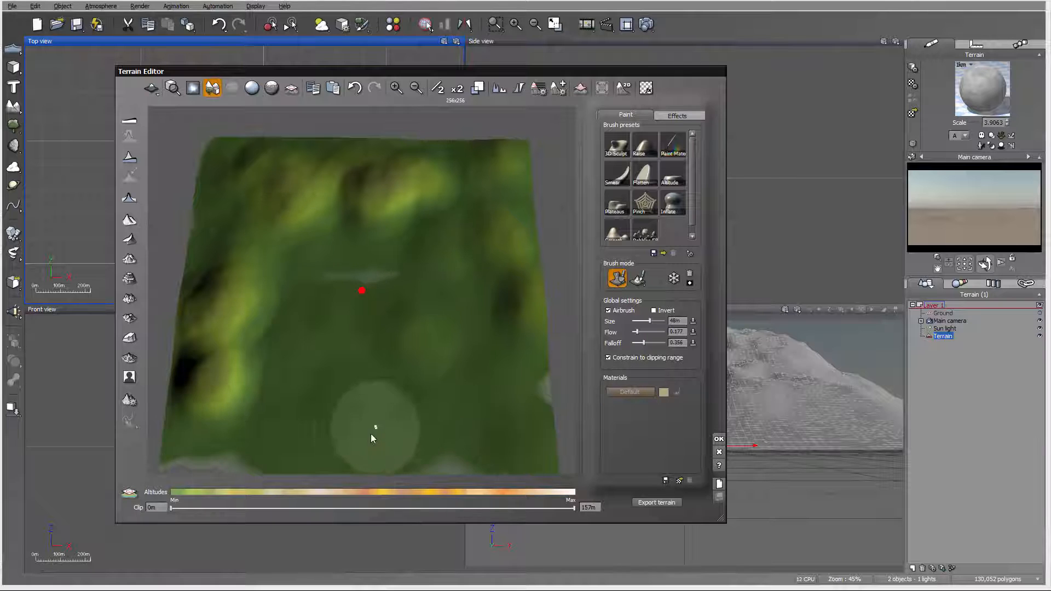
{"action": "right_click_drag", "start_coordinate": [455, 305], "coordinate": [462, 229]}
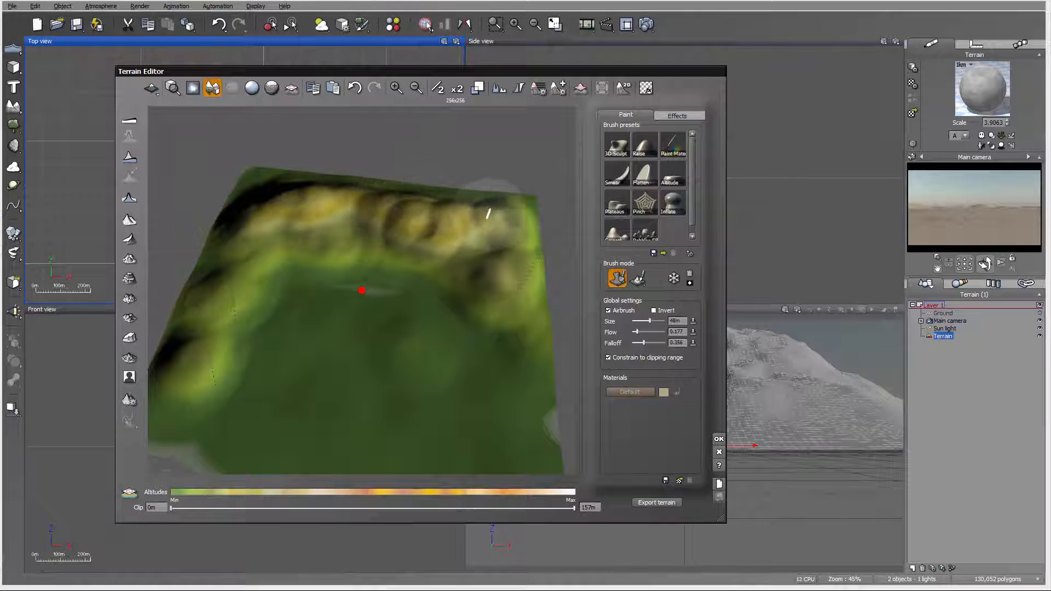
{"action": "mouse_move", "coordinate": [488, 300]}
{"action": "right_mouse_down"}
{"action": "mouse_move", "coordinate": [486, 198]}
{"action": "mouse_move", "coordinate": [494, 315]}
{"action": "right_mouse_up"}
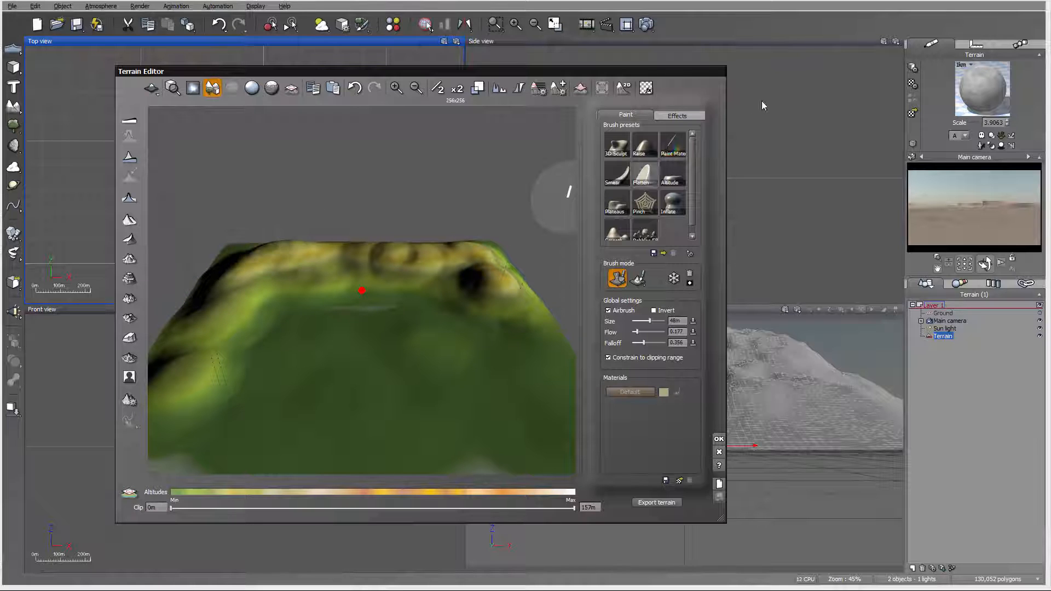
{"action": "left_click", "coordinate": [681, 115]}
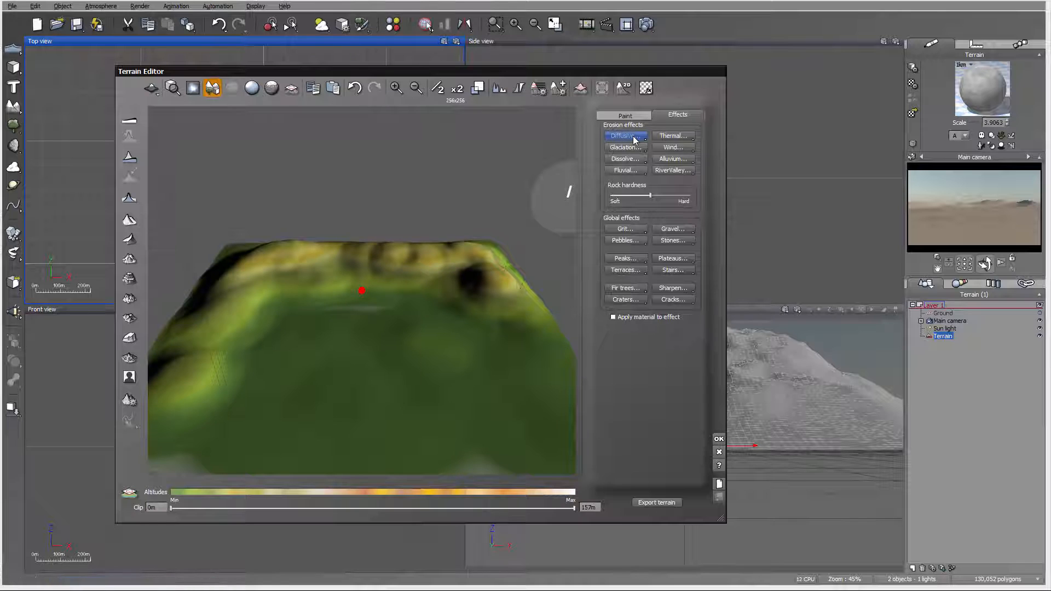
{"action": "mouse_move", "coordinate": [410, 211]}
{"action": "right_mouse_down"}
{"action": "mouse_move", "coordinate": [333, 192]}
{"action": "mouse_move", "coordinate": [353, 234]}
{"action": "mouse_move", "coordinate": [221, 381]}
{"action": "right_mouse_up"}
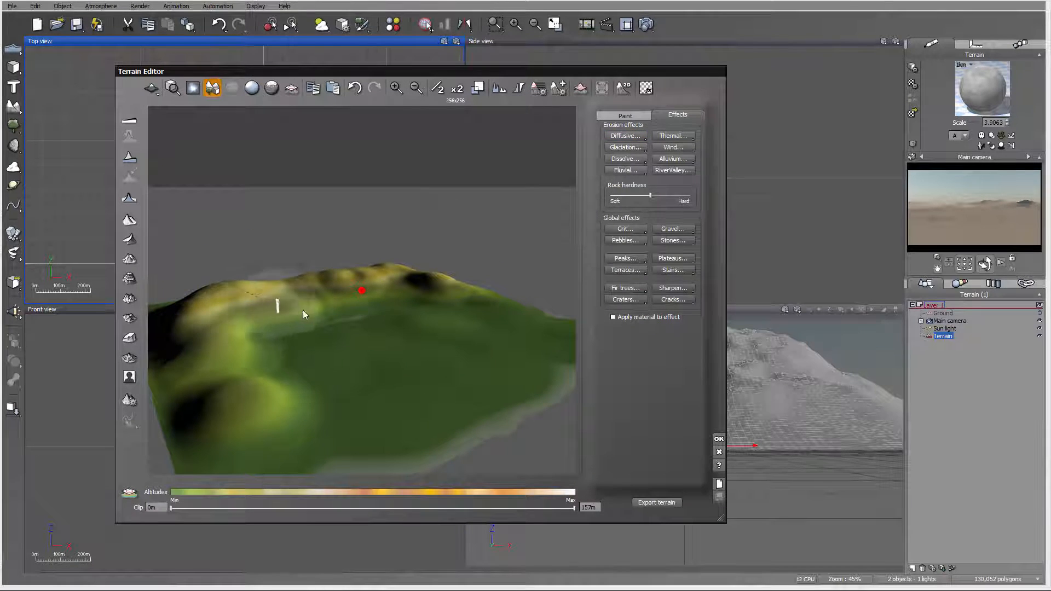
{"action": "mouse_move", "coordinate": [497, 292]}
{"action": "right_mouse_down"}
{"action": "mouse_move", "coordinate": [464, 303]}
{"action": "mouse_move", "coordinate": [312, 256]}
{"action": "right_mouse_up"}
{"action": "mouse_move", "coordinate": [481, 255]}
{"action": "right_mouse_down"}
{"action": "mouse_move", "coordinate": [455, 252]}
{"action": "mouse_move", "coordinate": [550, 225]}
{"action": "right_mouse_up"}
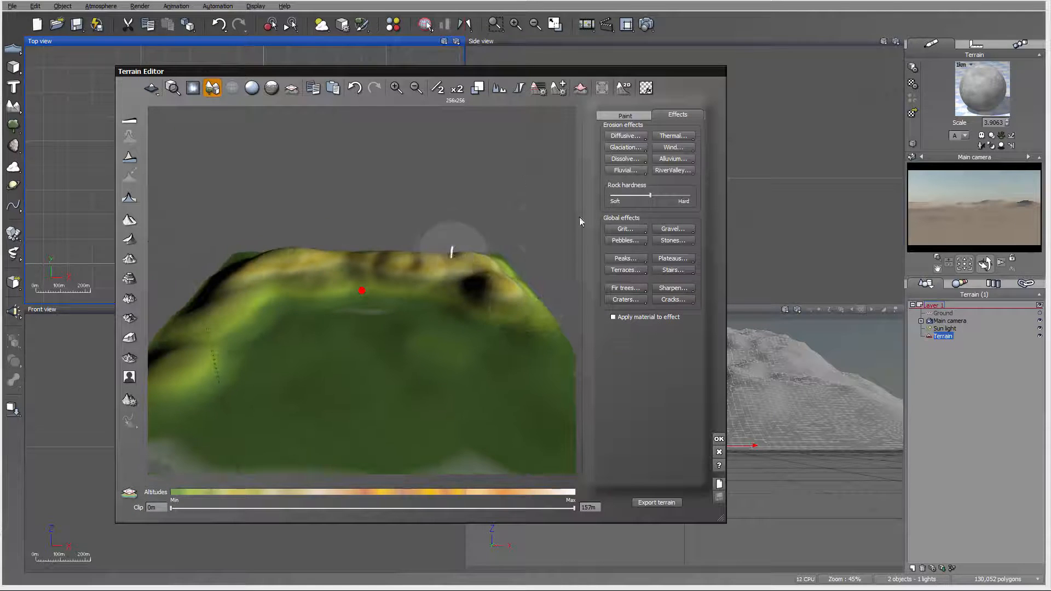
{"action": "left_click", "coordinate": [630, 118]}
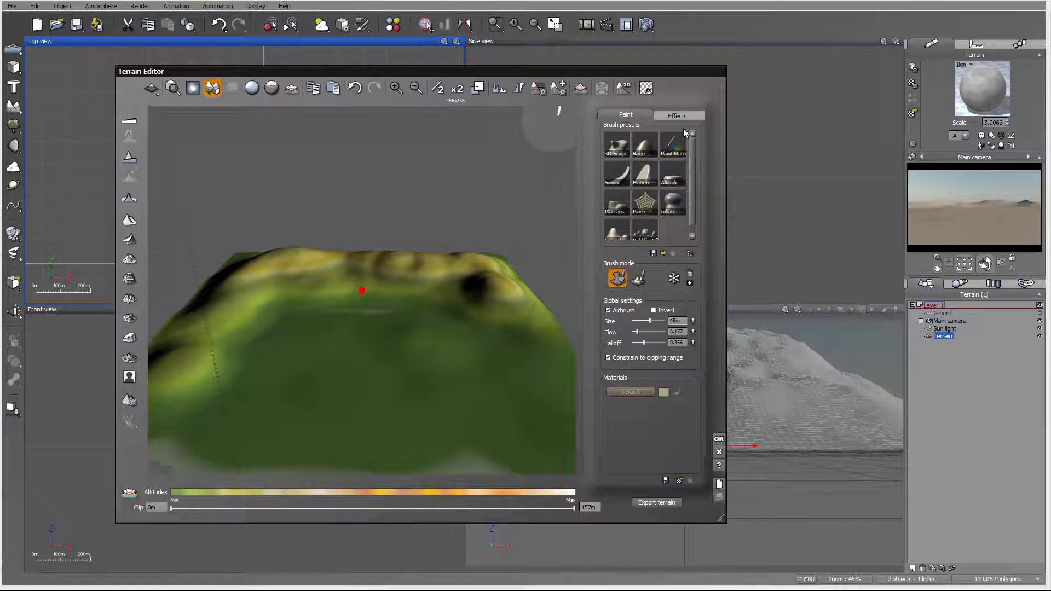
Show the clipping planes and lower the maximum clipping altitude to 13 m.
{"action": "left_click", "coordinate": [289, 90]}
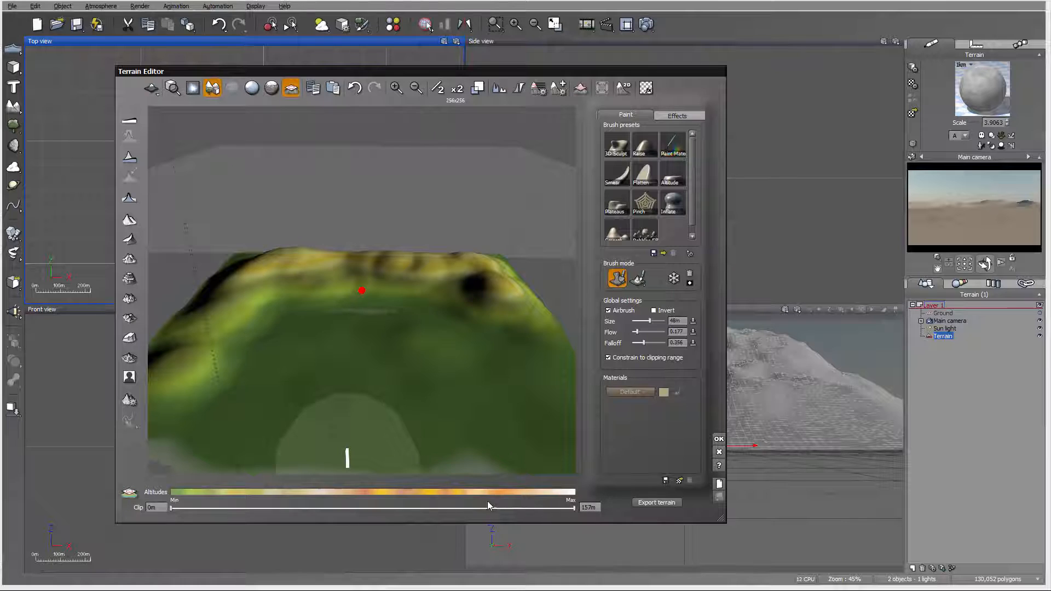
{"action": "left_click_drag", "start_coordinate": [574, 509], "coordinate": [212, 489]}
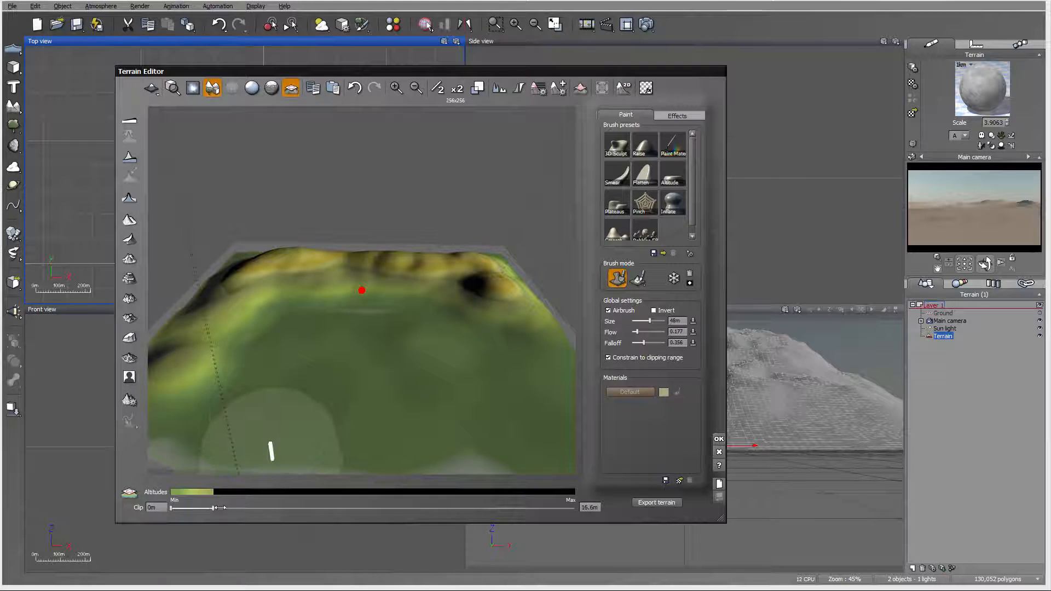
{"action": "left_click_drag", "start_coordinate": [213, 512], "coordinate": [208, 510]}
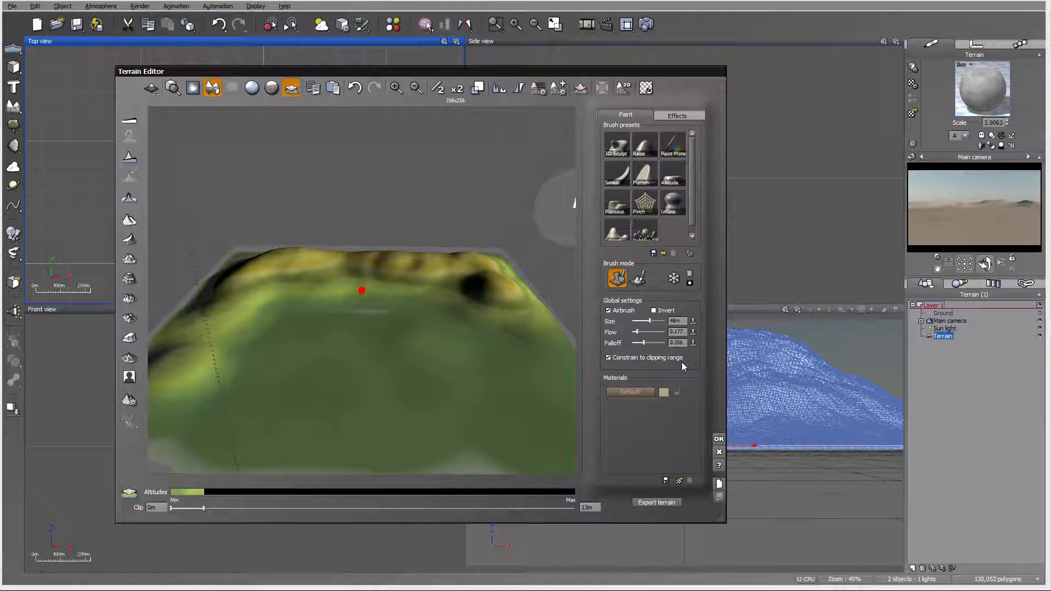
Apply Thermal, Dissolve and Fluvial erosion to the low ground within the clipping range.
{"action": "left_click", "coordinate": [681, 114]}
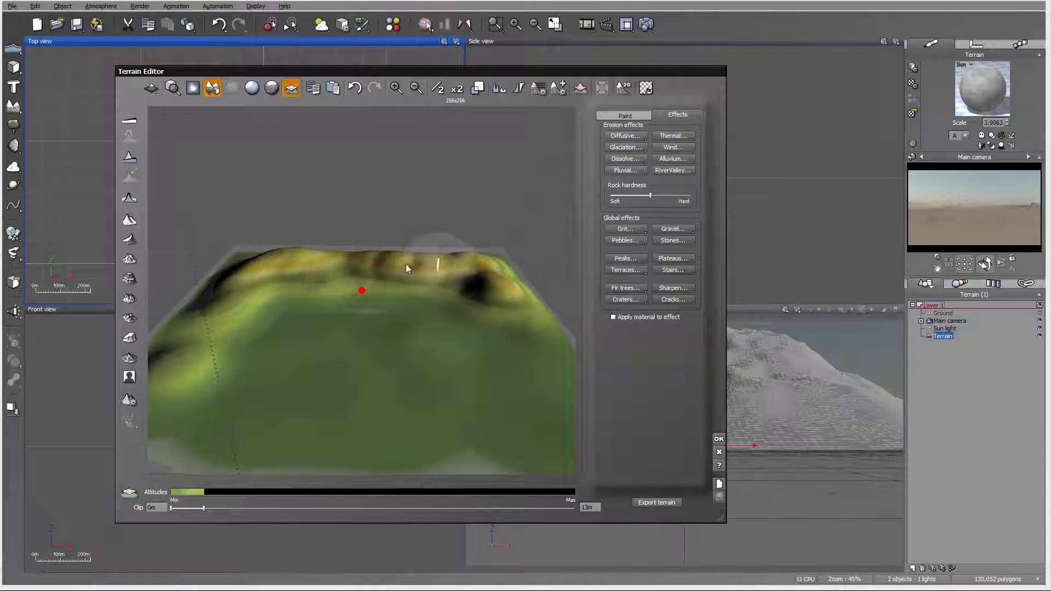
{"action": "left_click", "coordinate": [669, 137]}
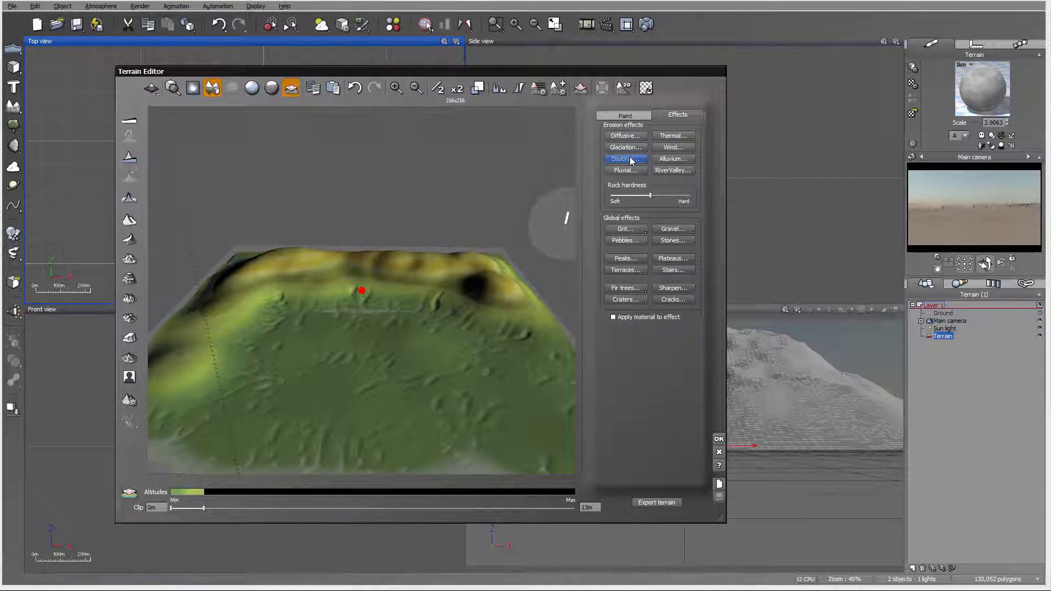
{"action": "left_click", "coordinate": [632, 160]}
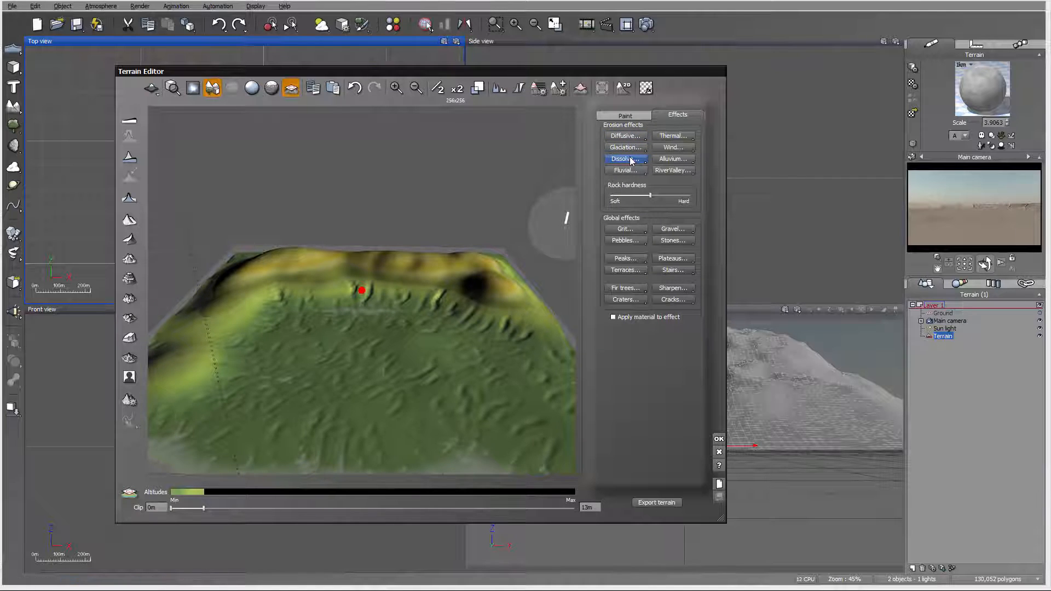
{"action": "left_click", "coordinate": [637, 170]}
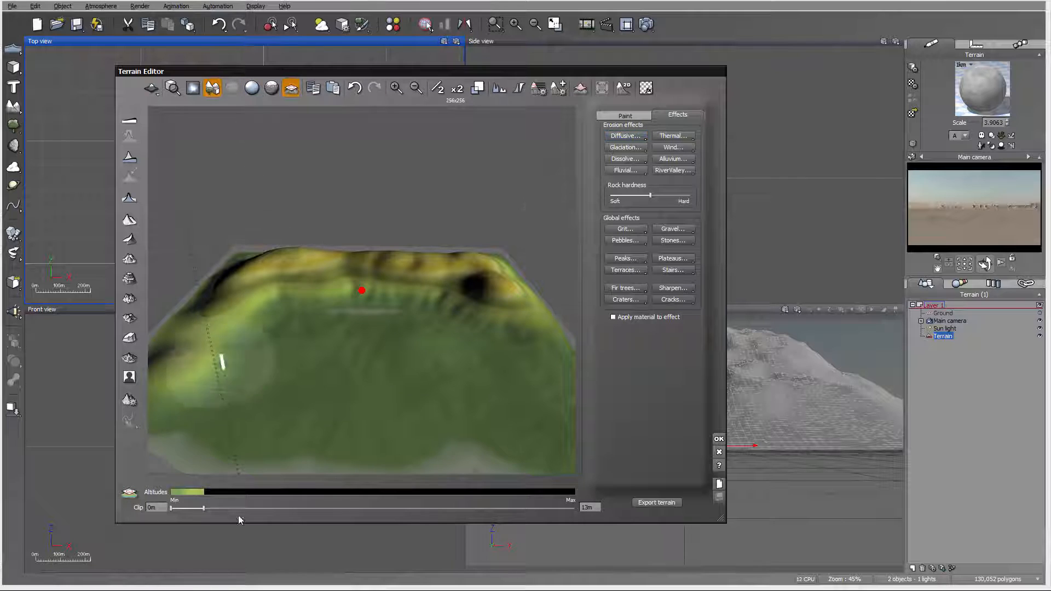
Restore the maximum clipping altitude to 157 m and hide the clipping planes.
{"action": "left_click", "coordinate": [484, 508]}
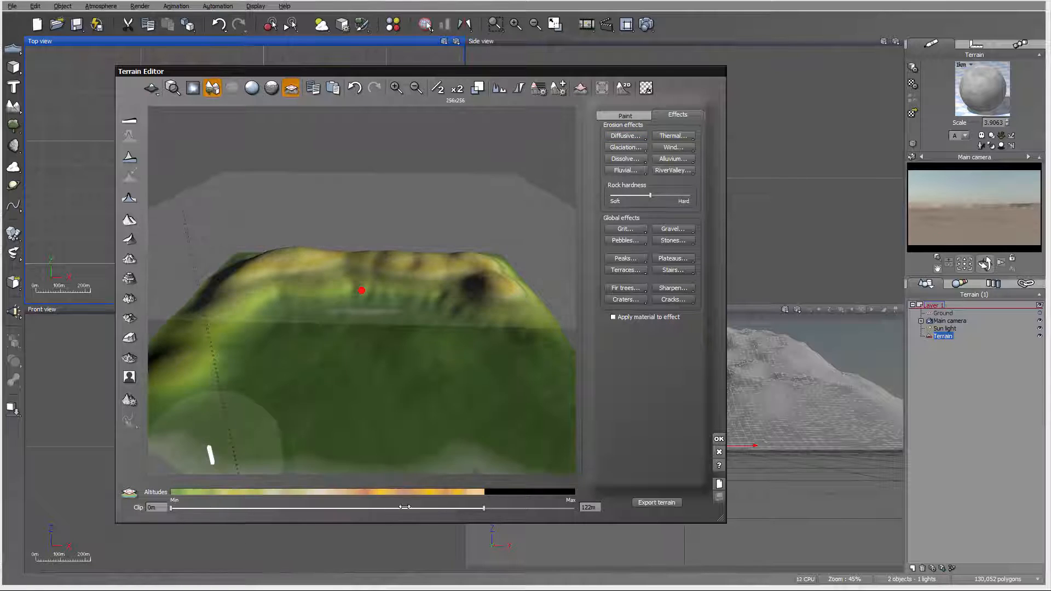
{"action": "left_click", "coordinate": [576, 508]}
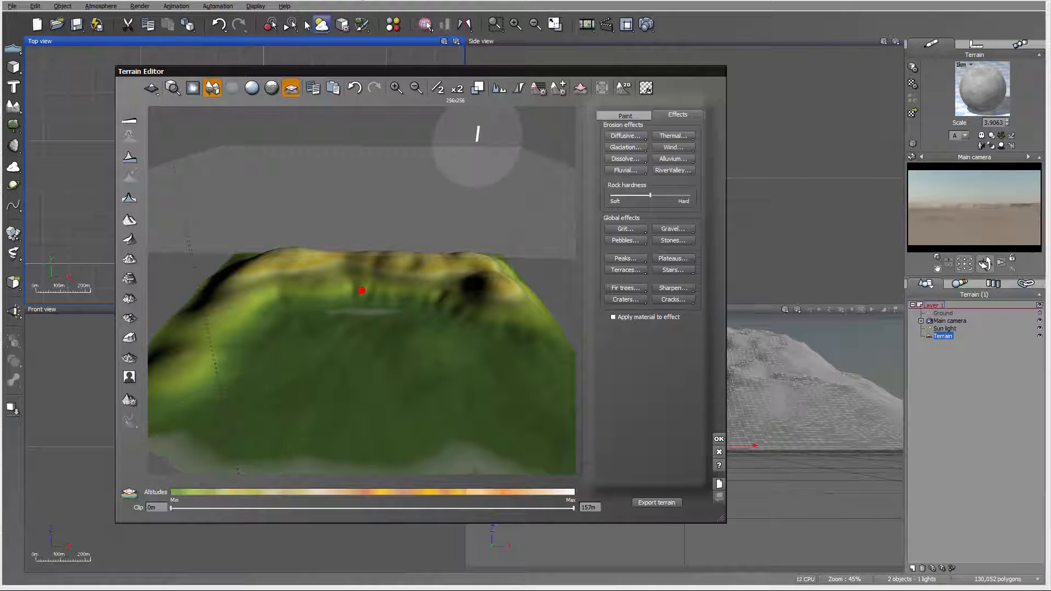
{"action": "left_click", "coordinate": [292, 89]}
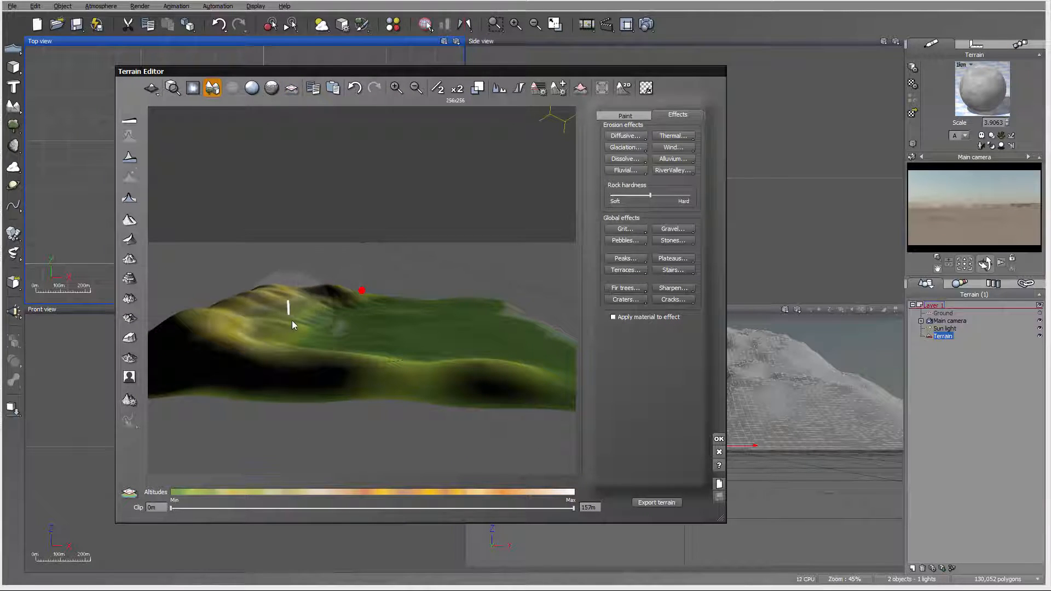
Check the eroded hills from several angles and accept the terrain edits.
{"action": "right_click_drag", "start_coordinate": [479, 237], "coordinate": [333, 262]}
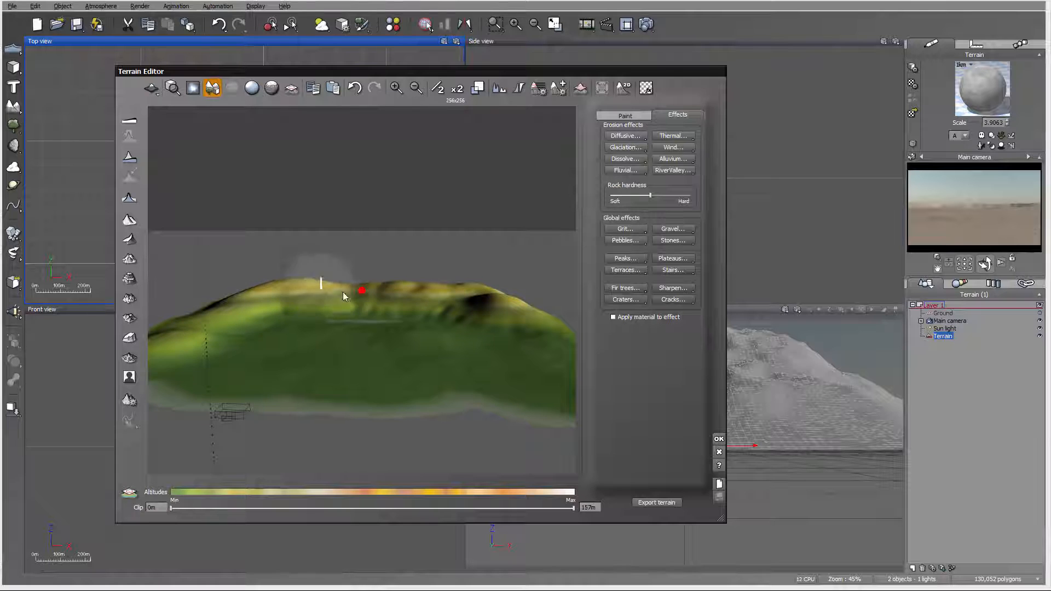
{"action": "right_click_drag", "start_coordinate": [390, 304], "coordinate": [404, 336]}
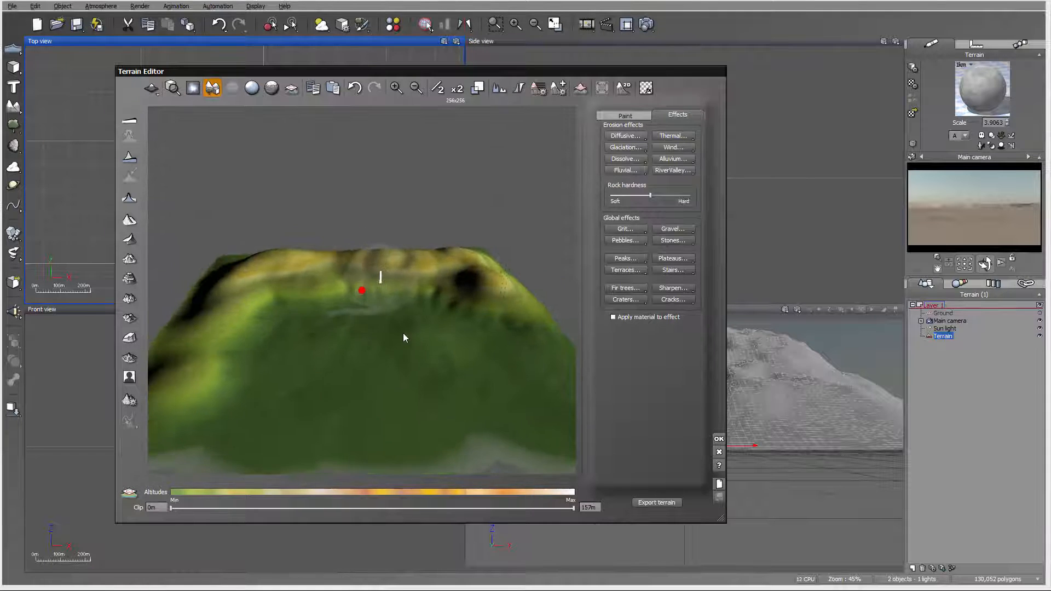
{"action": "left_click", "coordinate": [719, 439]}
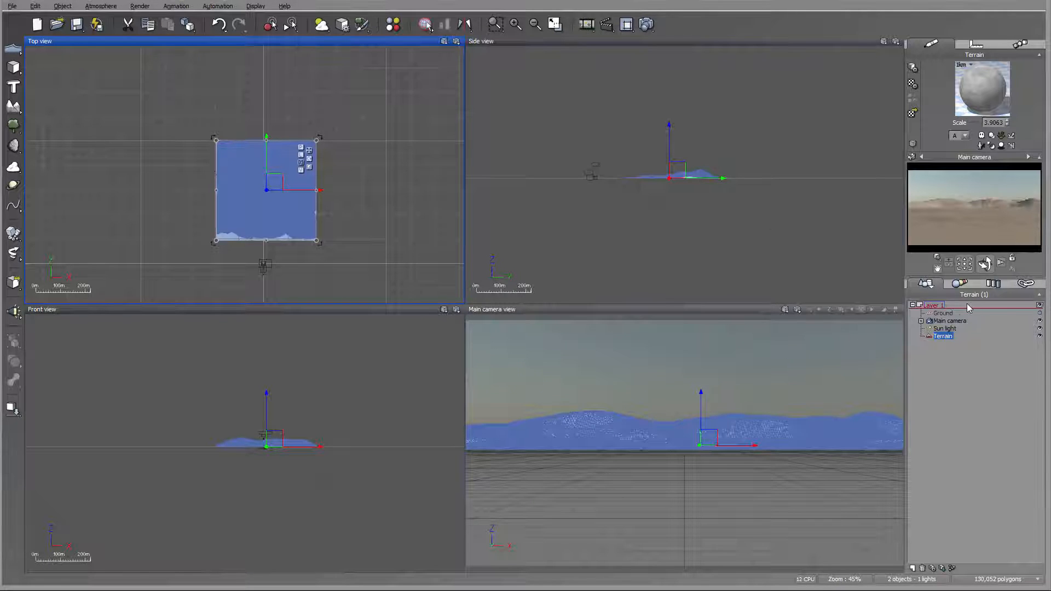
Move the main camera forward to the terrain's front edge and raise its height to about 15.78 m.
{"action": "left_click", "coordinate": [957, 324]}
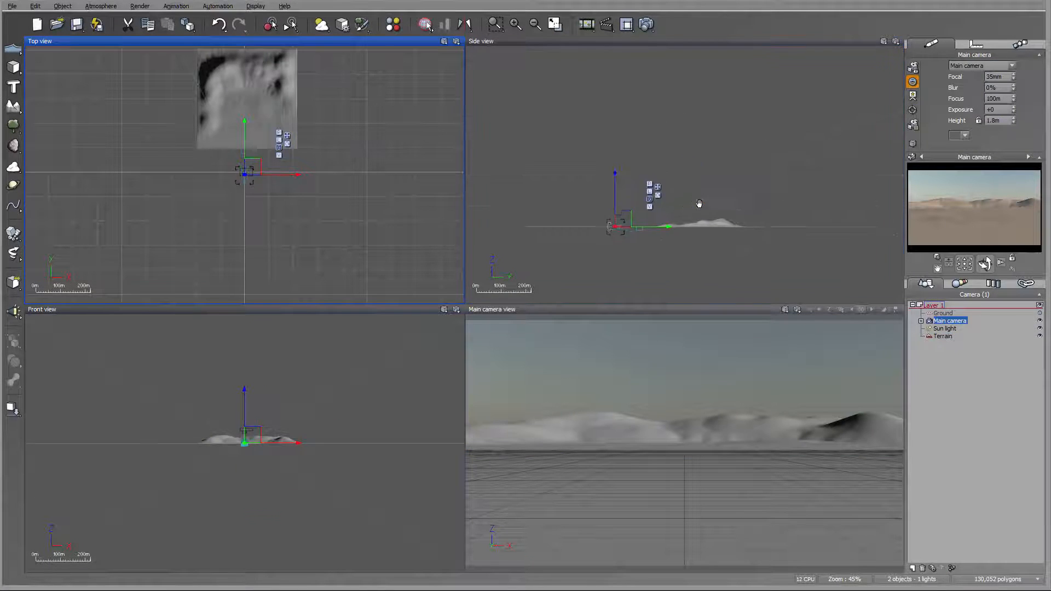
{"action": "left_click_drag", "start_coordinate": [629, 220], "coordinate": [688, 222]}
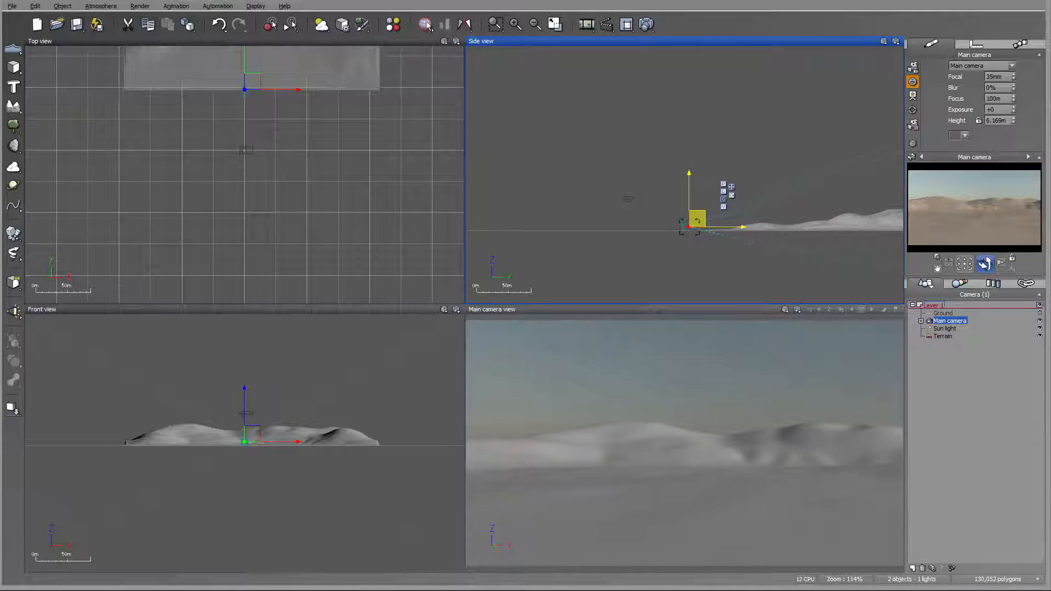
{"action": "left_click_drag", "start_coordinate": [722, 184], "coordinate": [724, 231]}
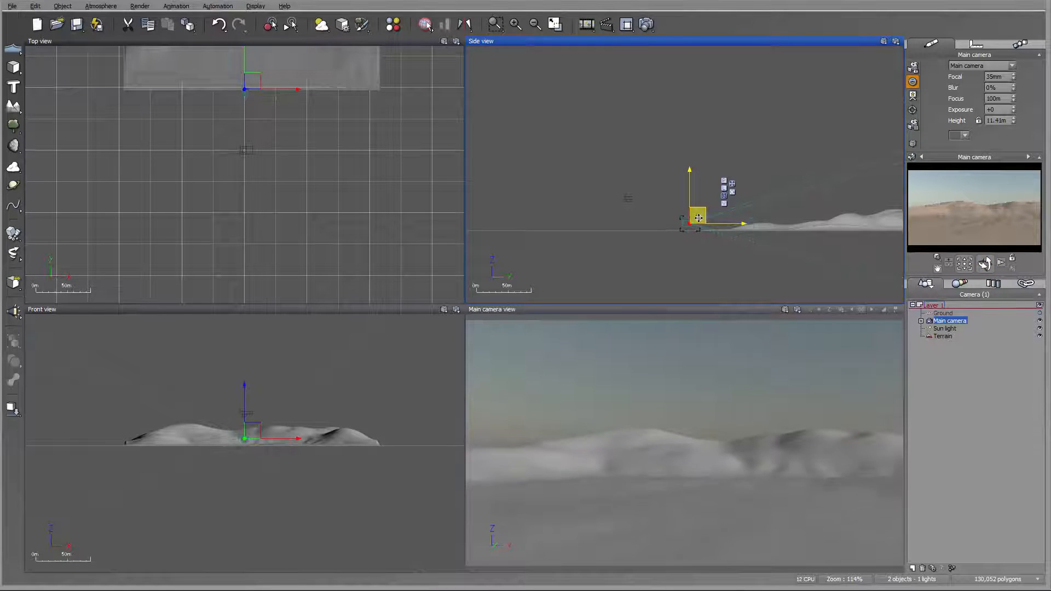
{"action": "left_click_drag", "start_coordinate": [984, 264], "coordinate": [984, 274]}
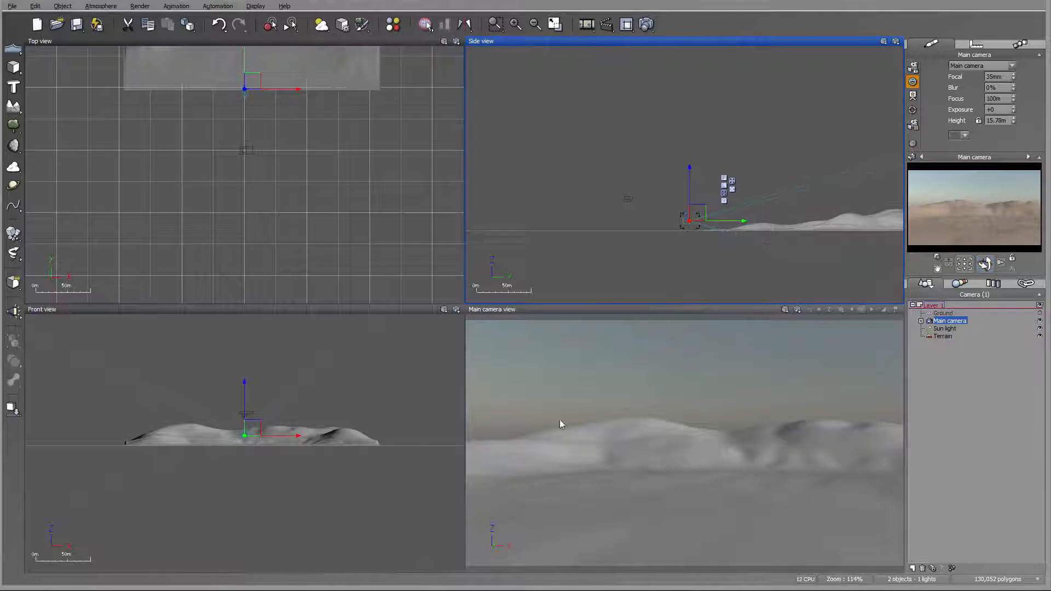
Add a second standard terrain and place it directly behind the first one as a background mountain.
{"action": "scroll", "coordinate": [295, 257], "scroll_direction": "down", "scroll_amount": 5}
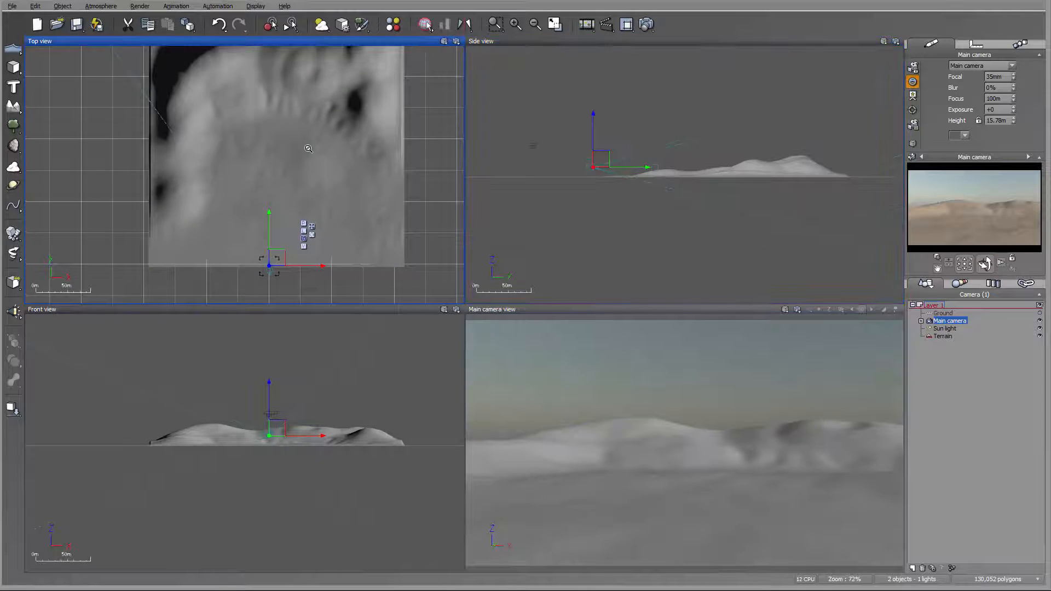
{"action": "left_click", "coordinate": [14, 106]}
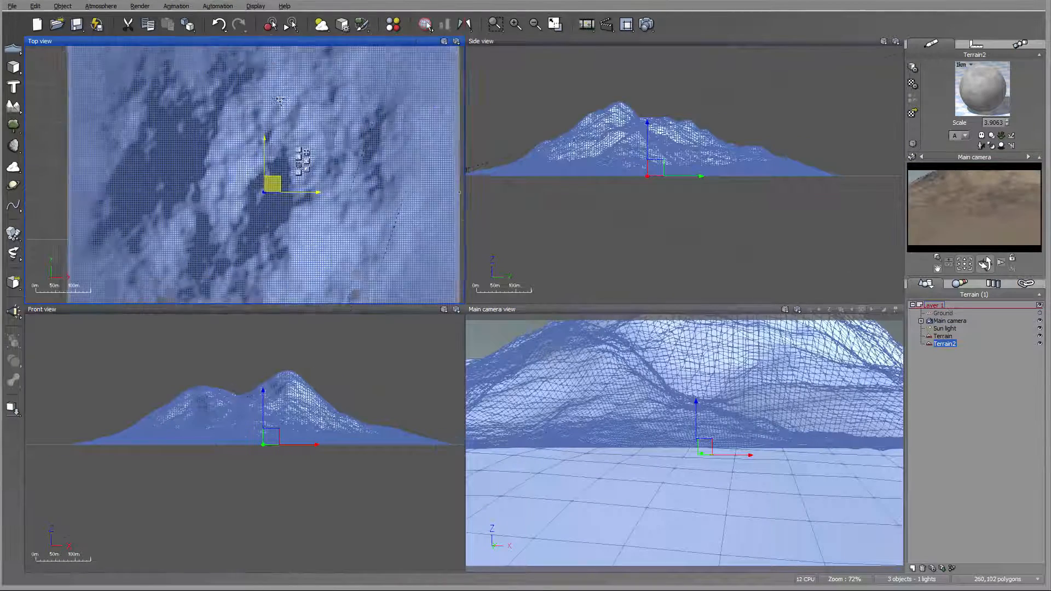
{"action": "left_click_drag", "start_coordinate": [280, 100], "coordinate": [240, 44]}
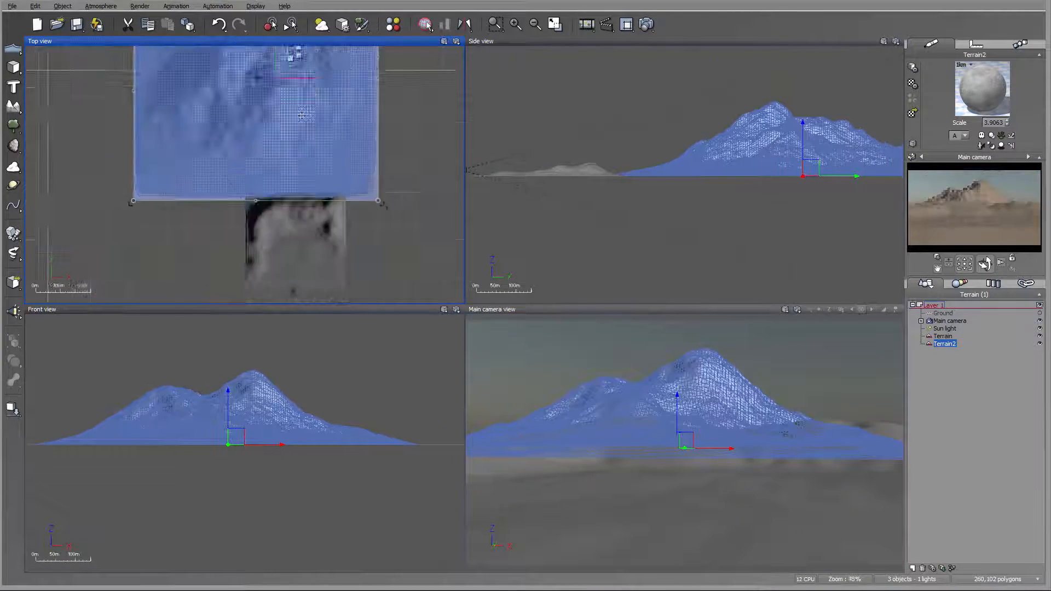
{"action": "scroll", "coordinate": [293, 137], "scroll_direction": "down", "scroll_amount": 5}
Open the background mountain for terrain editing and double its resolution to 512x512.
{"action": "right_click", "coordinate": [291, 170]}
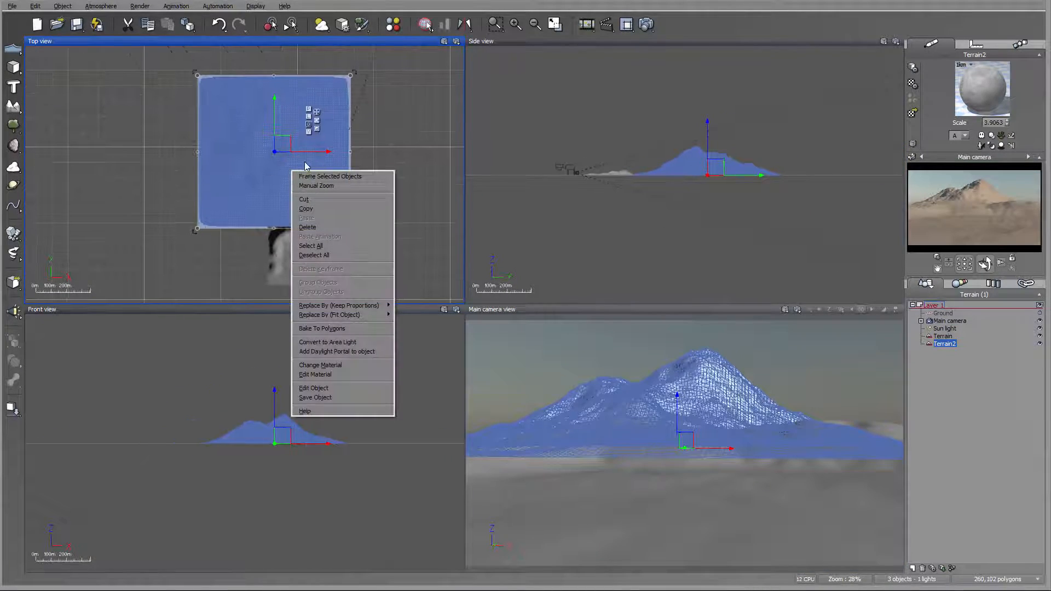
{"action": "left_click", "coordinate": [362, 388]}
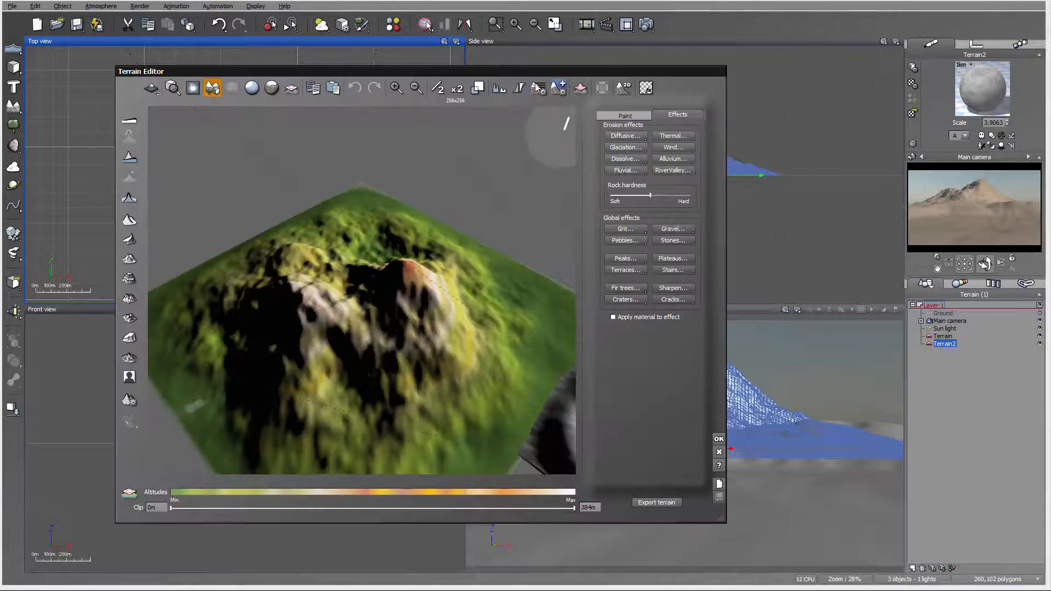
{"action": "left_click", "coordinate": [456, 89]}
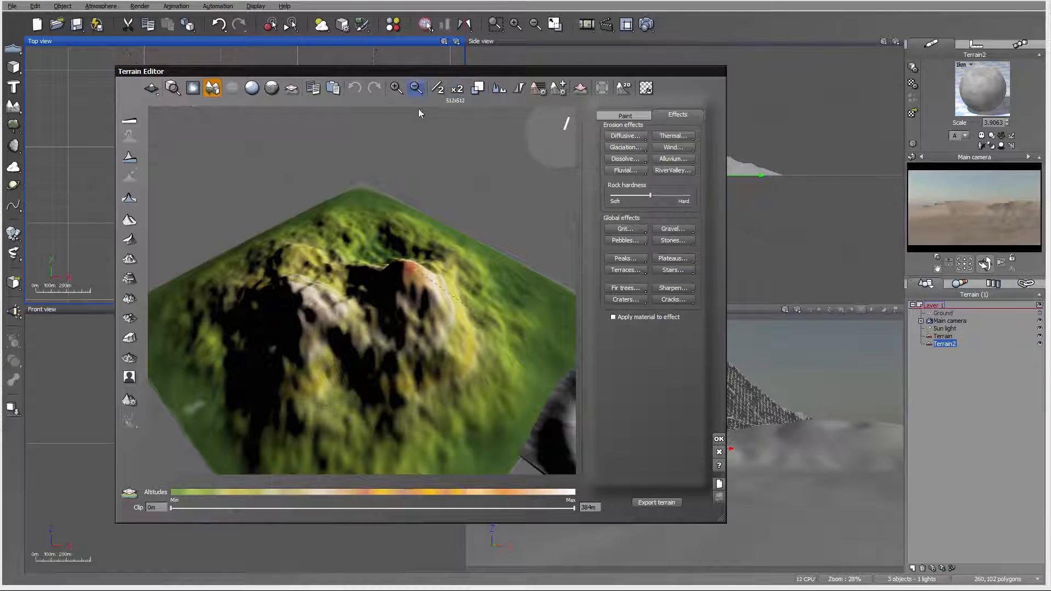
Reset the background terrain and generate a ridged mountain from the preset shapes, checking it from several angles.
{"action": "left_click", "coordinate": [125, 119]}
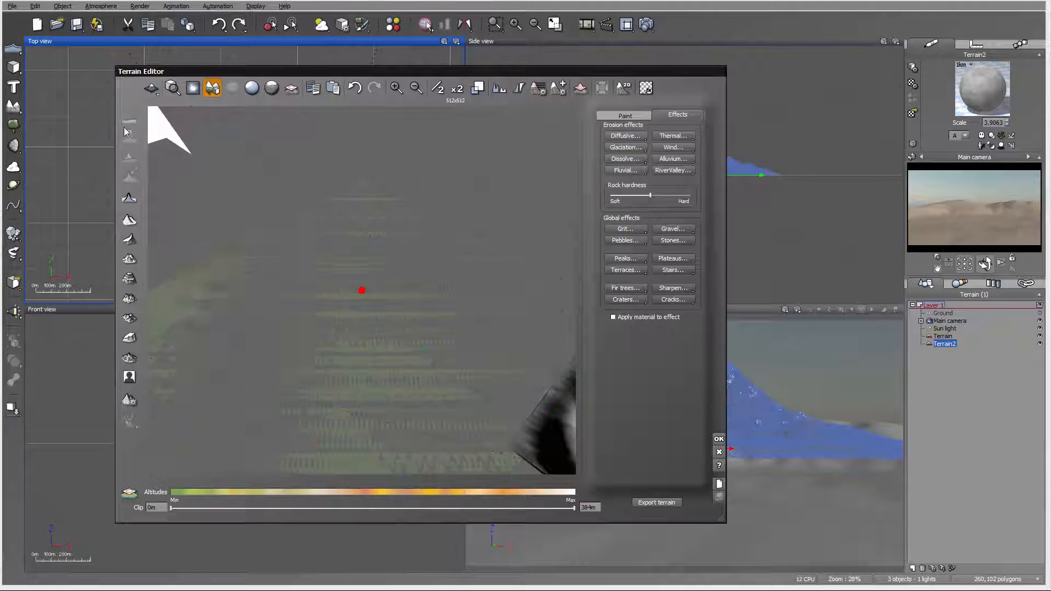
{"action": "left_click", "coordinate": [130, 336]}
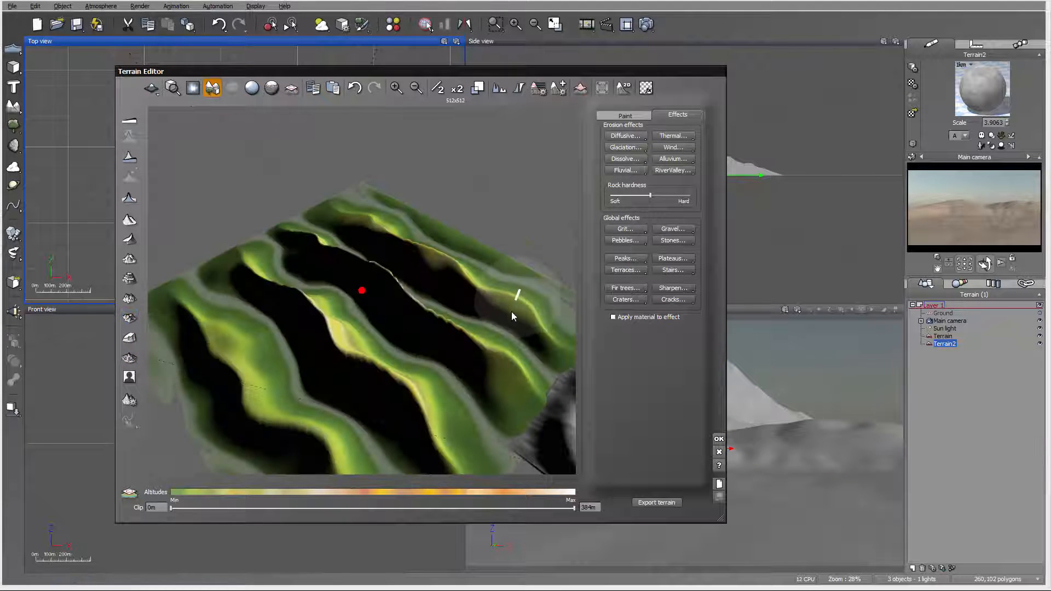
{"action": "left_click_drag", "start_coordinate": [511, 311], "coordinate": [449, 367]}
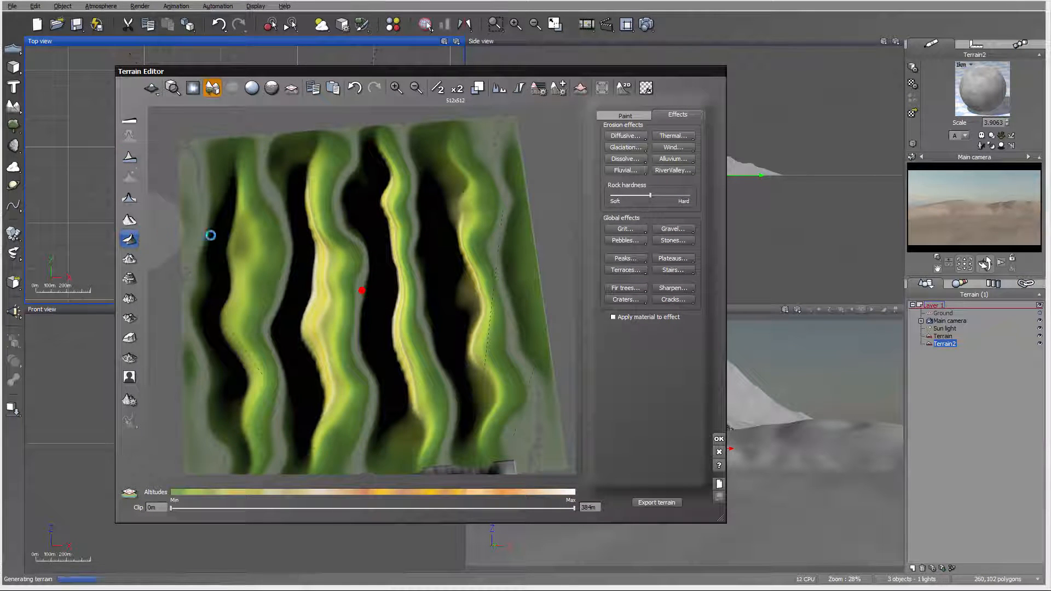
{"action": "left_click_drag", "start_coordinate": [330, 253], "coordinate": [438, 224]}
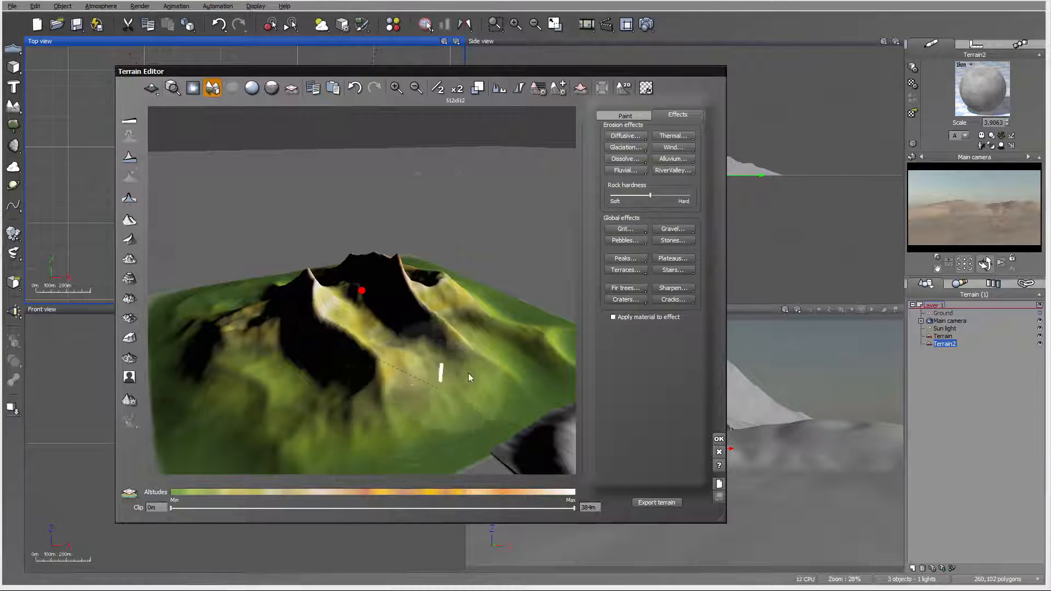
{"action": "left_click_drag", "start_coordinate": [468, 373], "coordinate": [422, 387]}
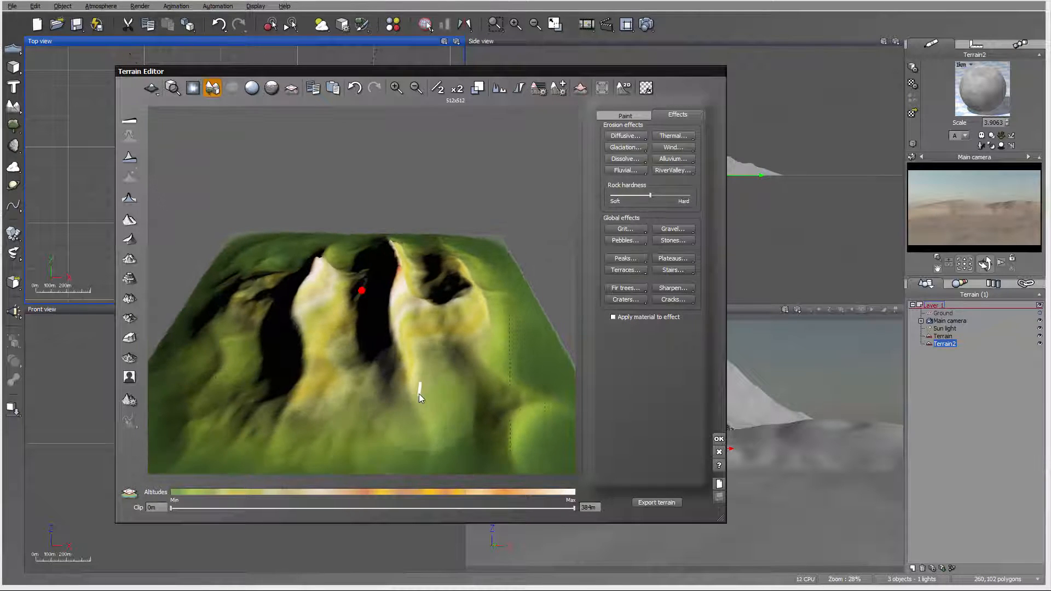
Double the terrain resolution to 1024x1024 and cover the mountain with closely spaced, dune-like parallel ridges.
{"action": "left_click", "coordinate": [458, 89]}
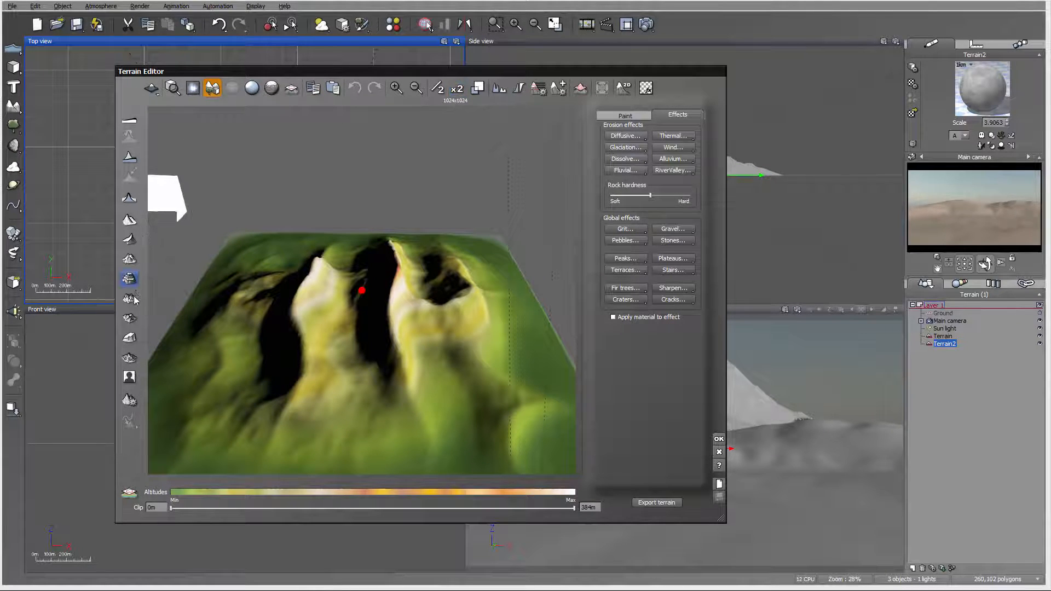
{"action": "left_click", "coordinate": [130, 319]}
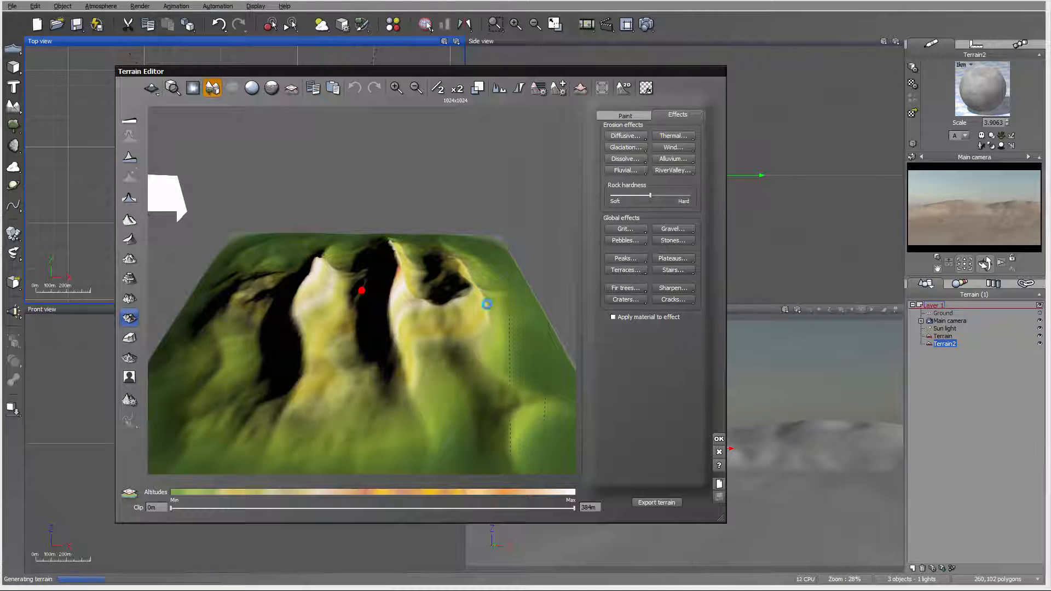
{"action": "right_click_drag", "start_coordinate": [329, 318], "coordinate": [293, 334]}
{"action": "mouse_move", "coordinate": [419, 267]}
{"action": "right_mouse_down"}
{"action": "mouse_move", "coordinate": [416, 292]}
{"action": "mouse_move", "coordinate": [435, 262]}
{"action": "right_mouse_up"}
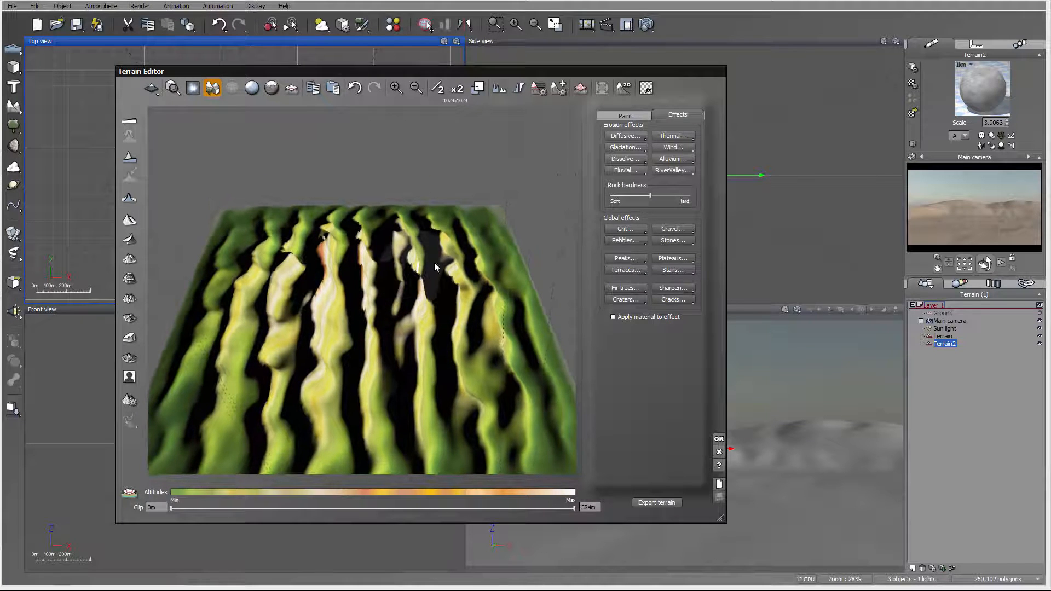
Apply Diffusive erosion twice to the ridged mountain and accept the terrain edits.
{"action": "left_click", "coordinate": [619, 140]}
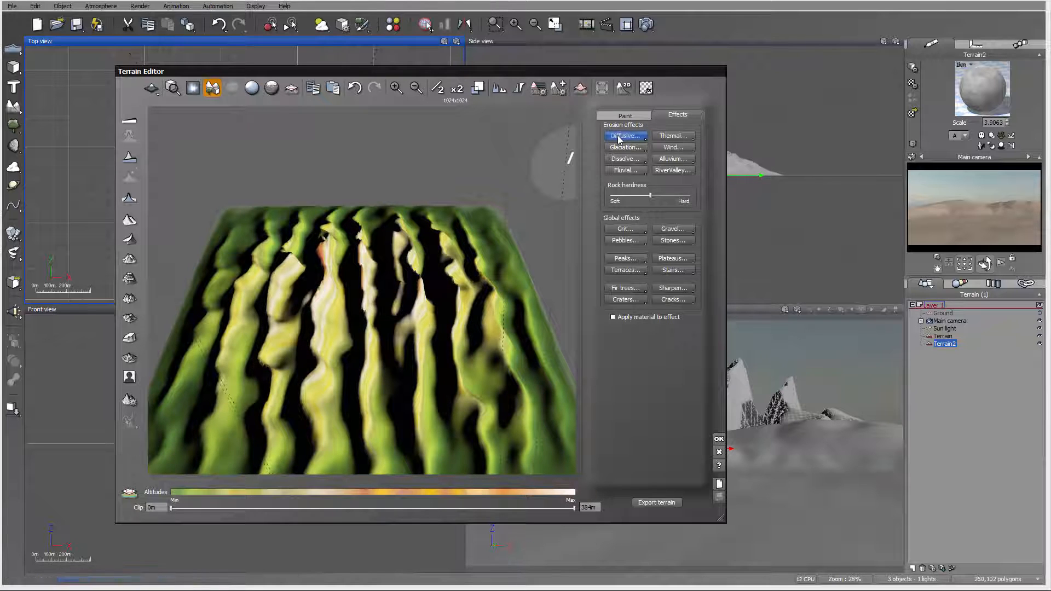
{"action": "left_click", "coordinate": [619, 140]}
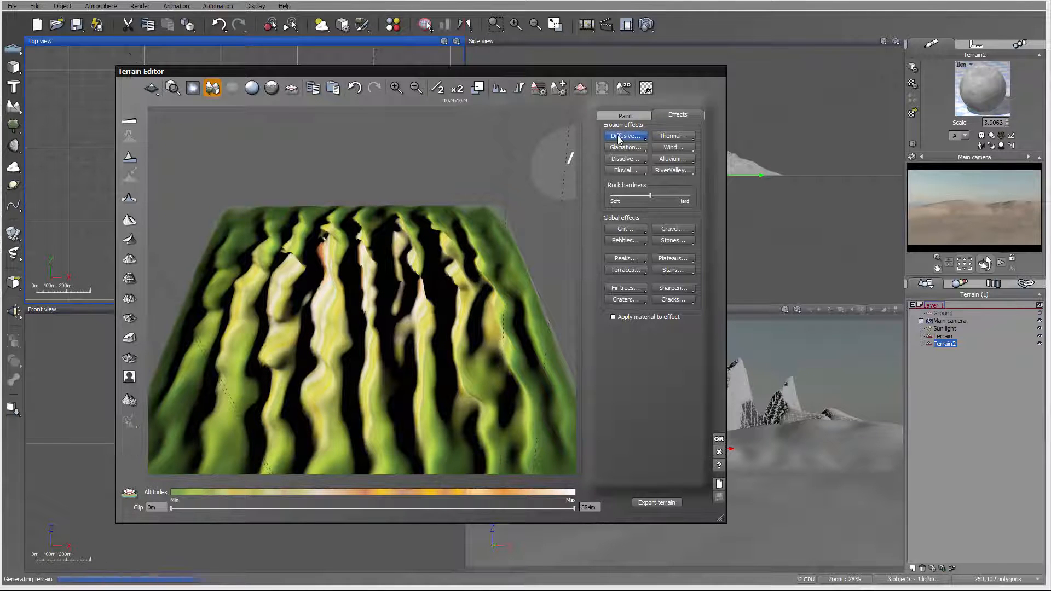
{"action": "left_click_drag", "start_coordinate": [284, 301], "coordinate": [405, 290]}
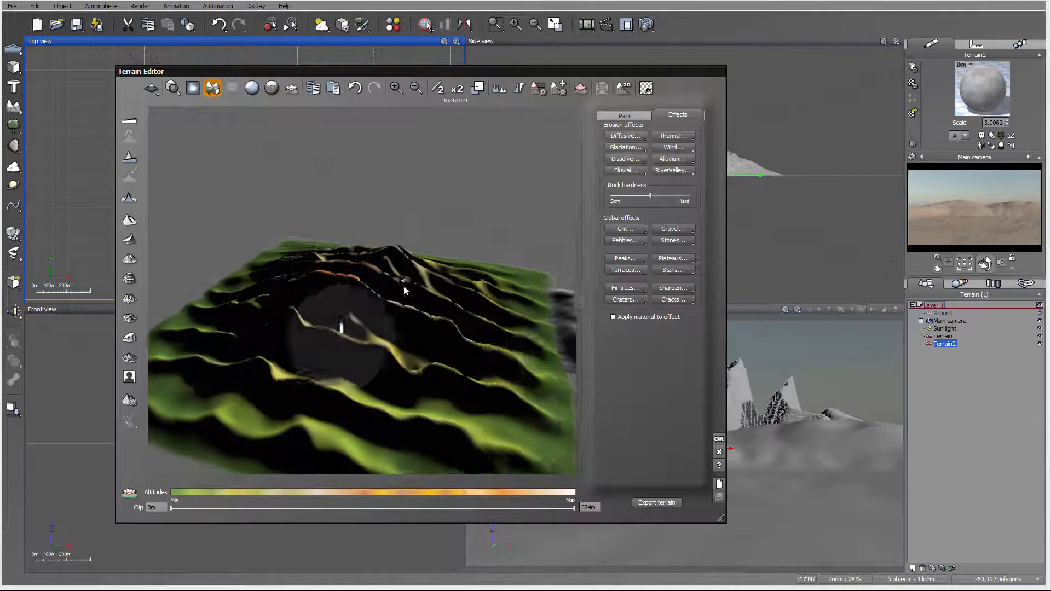
{"action": "left_click", "coordinate": [719, 439]}
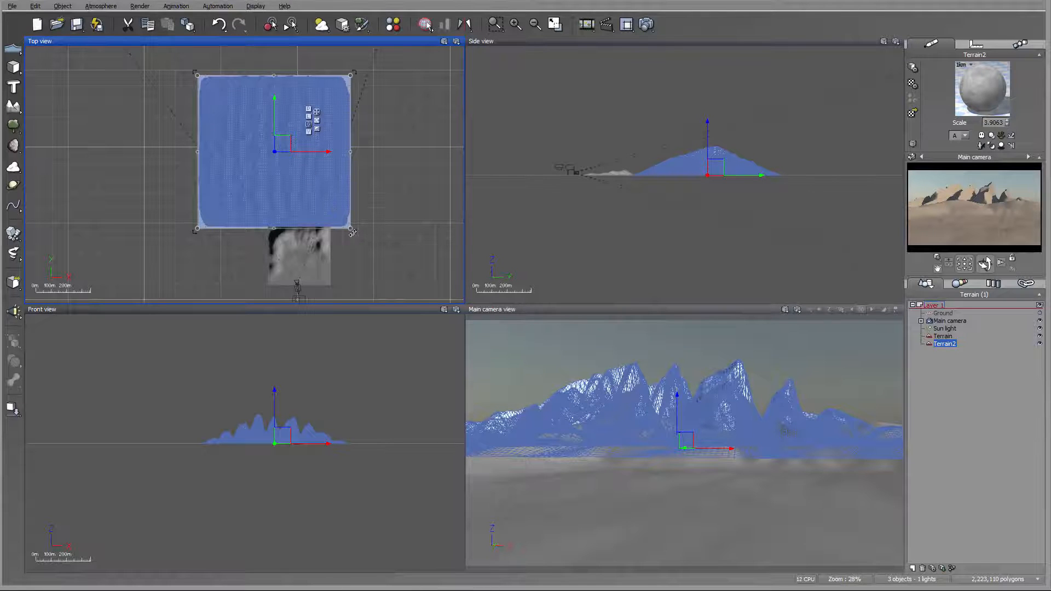
Try rotating the ridged mountain diagonally, tilting it toward the camera and sinking its front part into the ground.
{"action": "left_click_drag", "start_coordinate": [362, 230], "coordinate": [385, 168]}
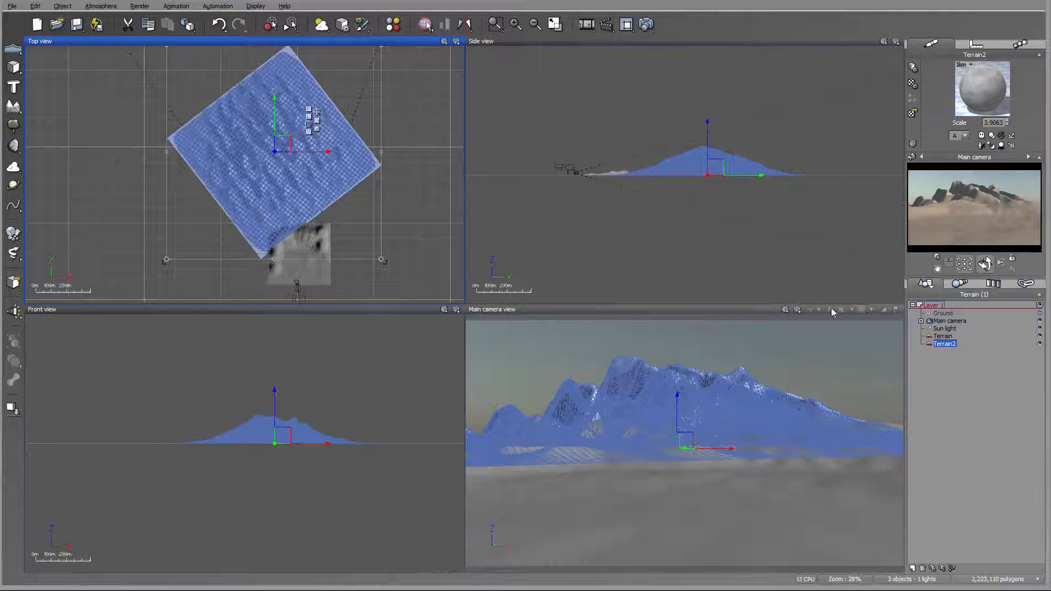
{"action": "left_click", "coordinate": [723, 163]}
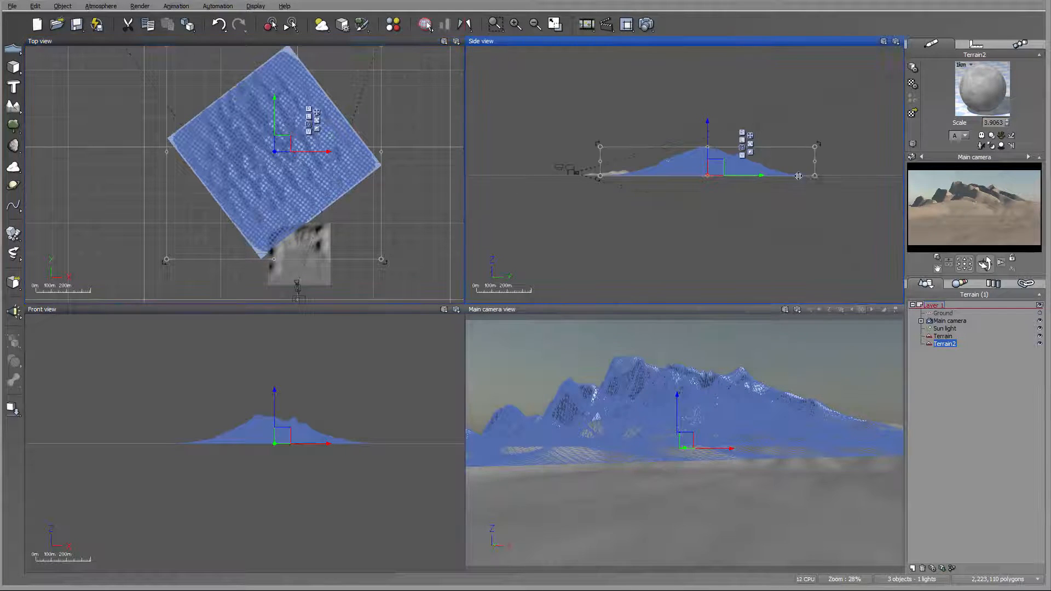
{"action": "left_click_drag", "start_coordinate": [822, 181], "coordinate": [719, 153]}
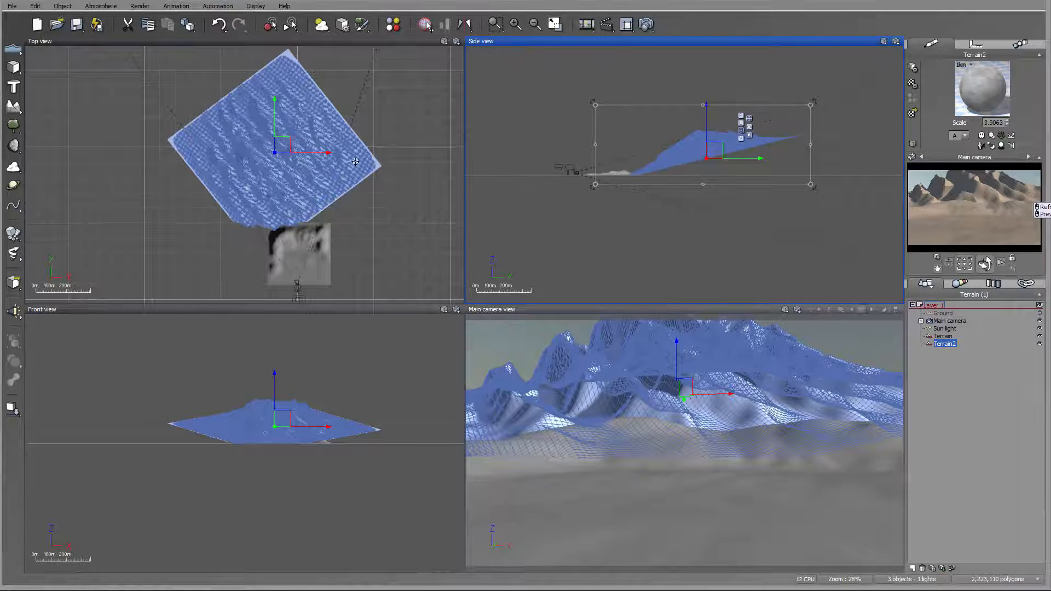
{"action": "mouse_move", "coordinate": [283, 145]}
{"action": "left_mouse_down"}
{"action": "mouse_move", "coordinate": [298, 138]}
{"action": "mouse_move", "coordinate": [282, 141]}
{"action": "left_mouse_up"}
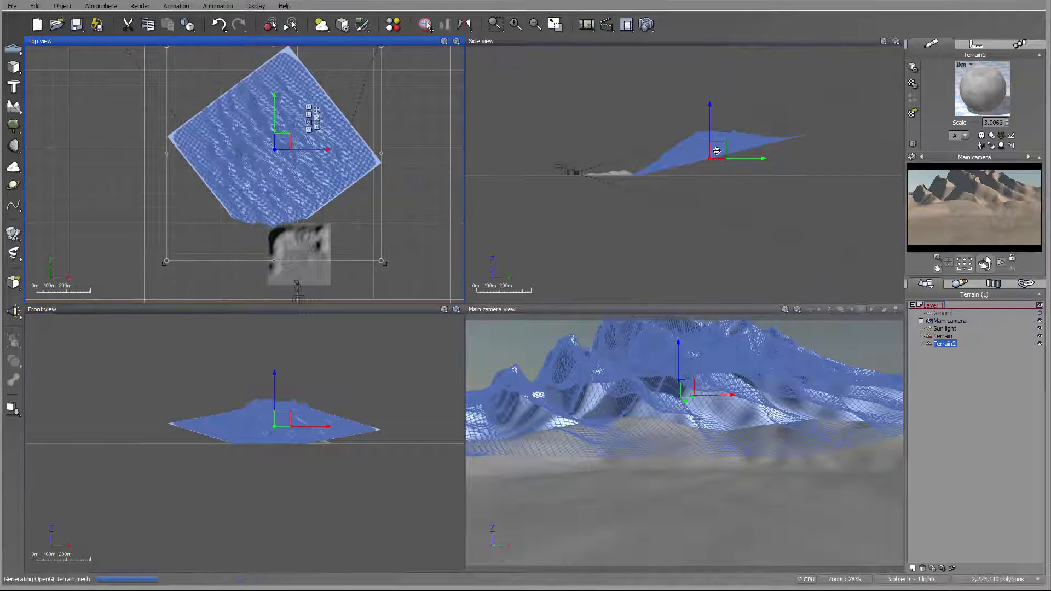
{"action": "left_click_drag", "start_coordinate": [702, 144], "coordinate": [717, 150]}
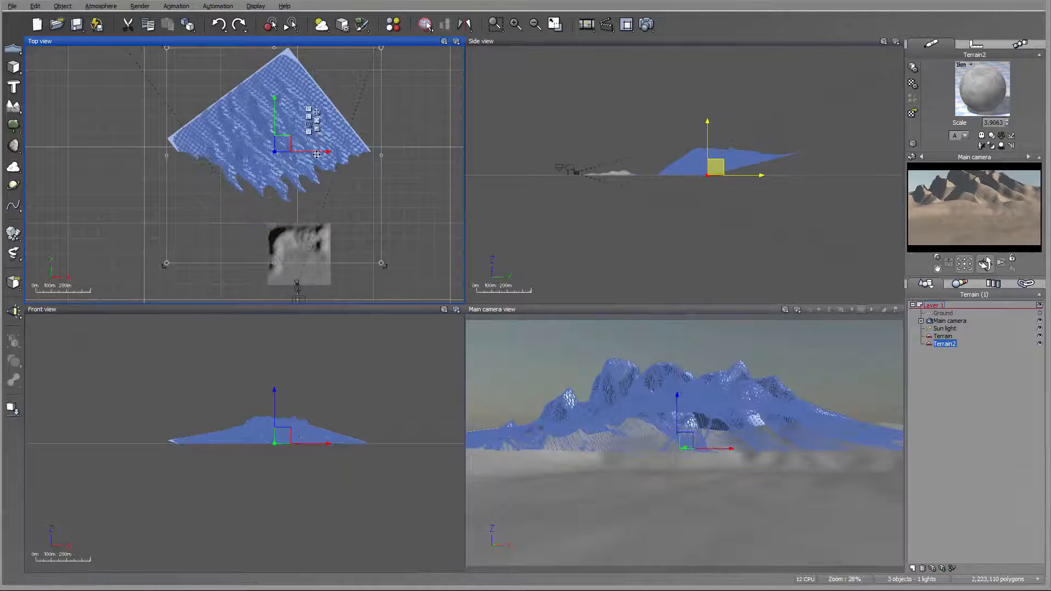
Undo the placement and ridge changes back to the background terrain's original mountain shape.
{"action": "key", "text": "ctrl+z"}
{"action": "key", "text": "ctrl+z"}
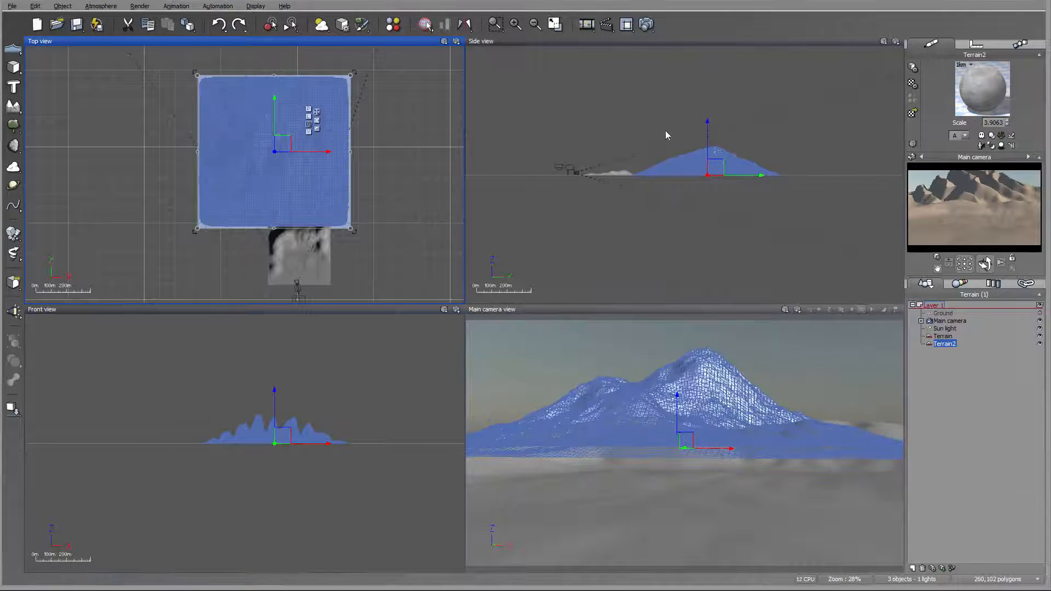
Flatten the background mountain to about 275 m high and enlarge its footprint, stretching it mainly in width.
{"action": "left_click", "coordinate": [693, 153]}
{"action": "left_click_drag", "start_coordinate": [705, 145], "coordinate": [709, 158]}
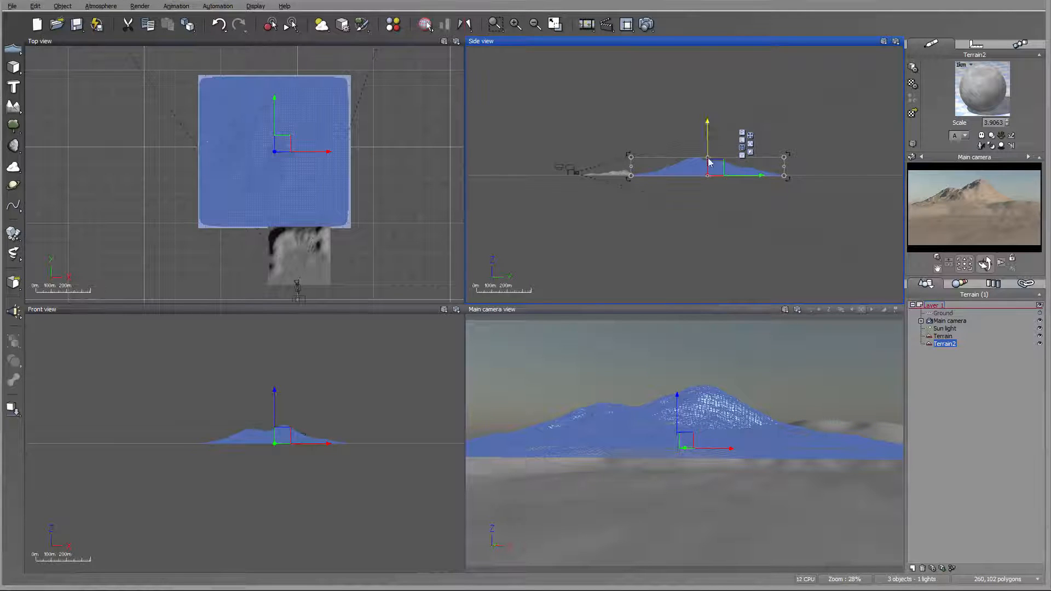
{"action": "left_click", "coordinate": [307, 125]}
{"action": "left_click_drag", "start_coordinate": [349, 76], "coordinate": [371, 54]}
{"action": "left_click_drag", "start_coordinate": [370, 139], "coordinate": [444, 141]}
{"action": "left_click_drag", "start_coordinate": [330, 132], "coordinate": [294, 131]}
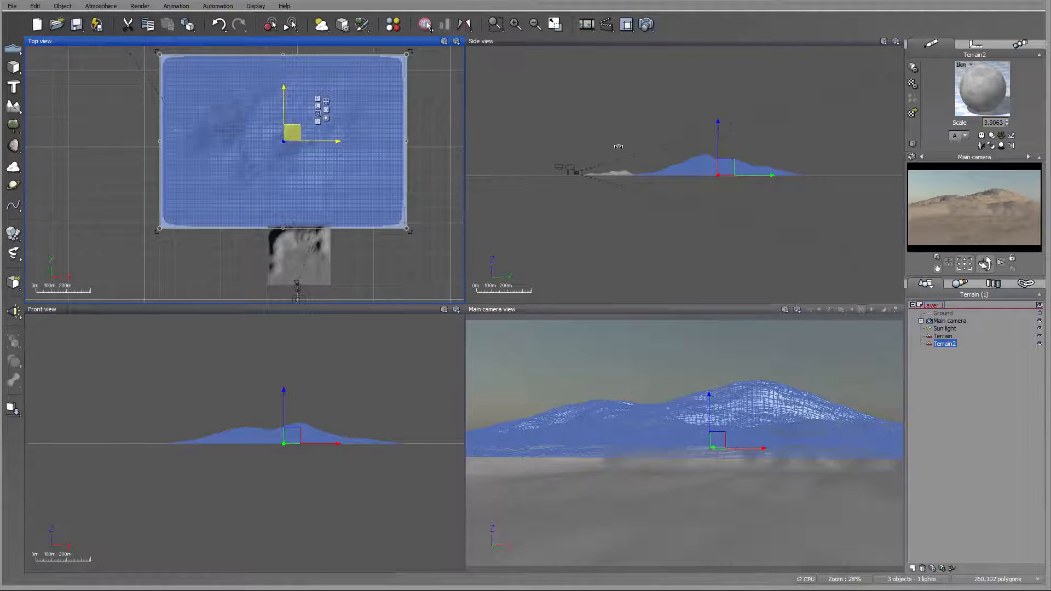
Open the widened background mountain for terrain editing and raise its resolution to 1024x1024.
{"action": "right_click", "coordinate": [315, 159]}
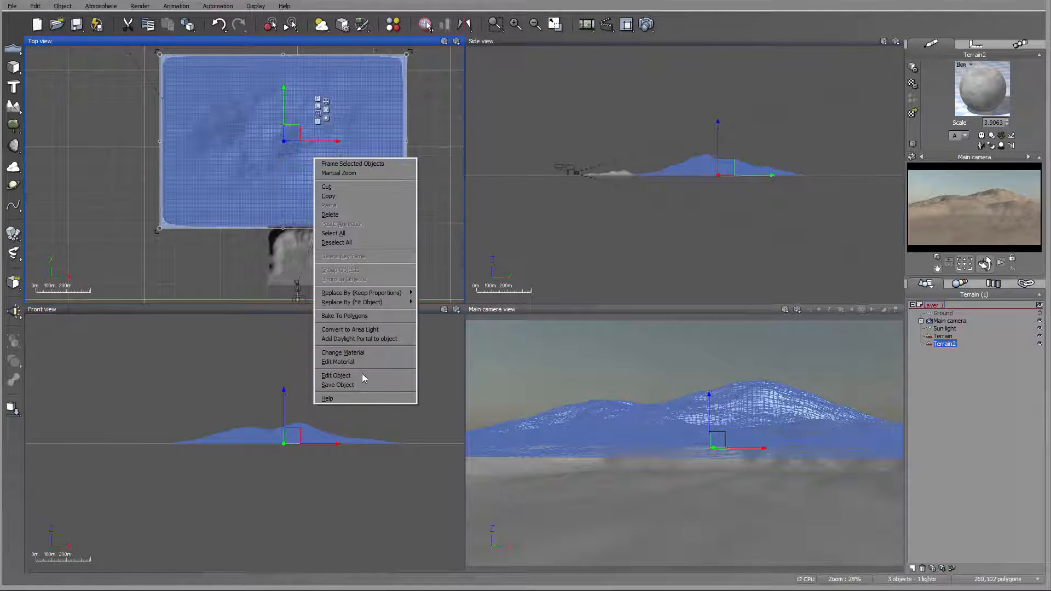
{"action": "left_click", "coordinate": [363, 375]}
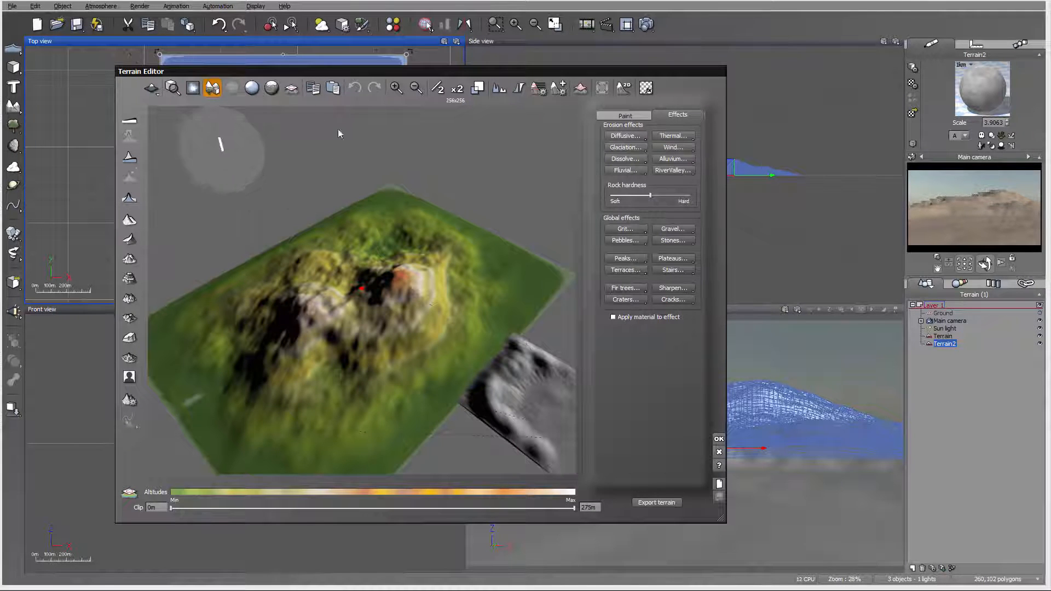
{"action": "left_click", "coordinate": [458, 90]}
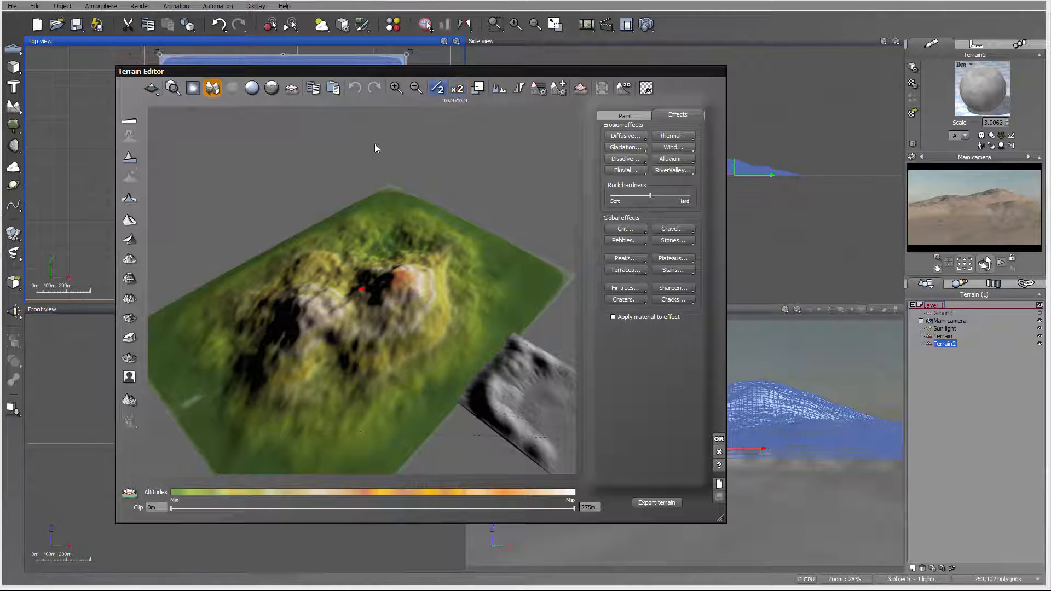
Reshape the background mountain into long parallel ridges across its whole area, apply Diffusive erosion, and accept the terrain.
{"action": "right_click_drag", "start_coordinate": [426, 209], "coordinate": [268, 346]}
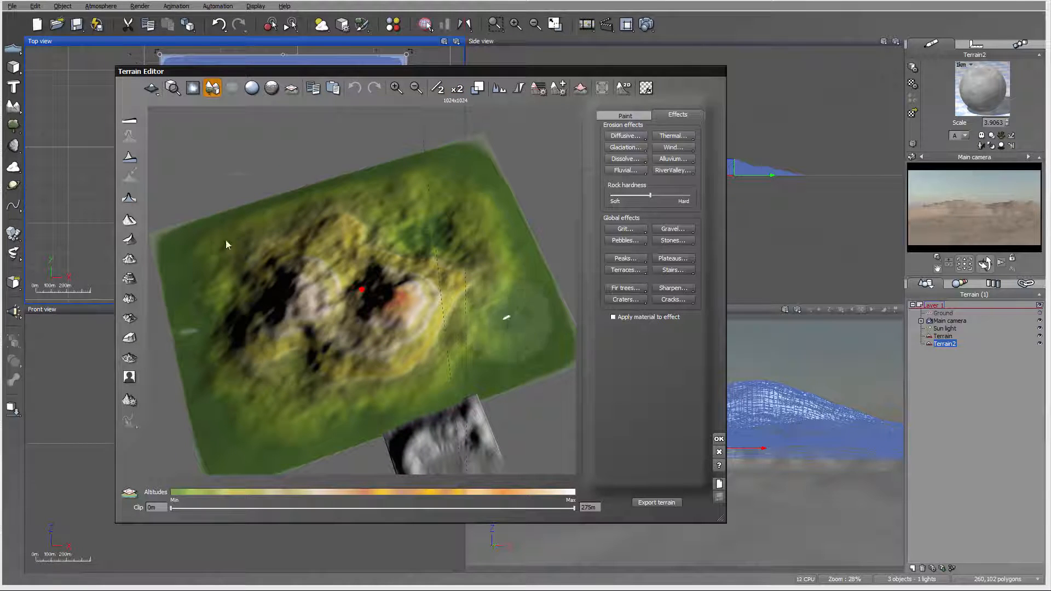
{"action": "left_click", "coordinate": [132, 122]}
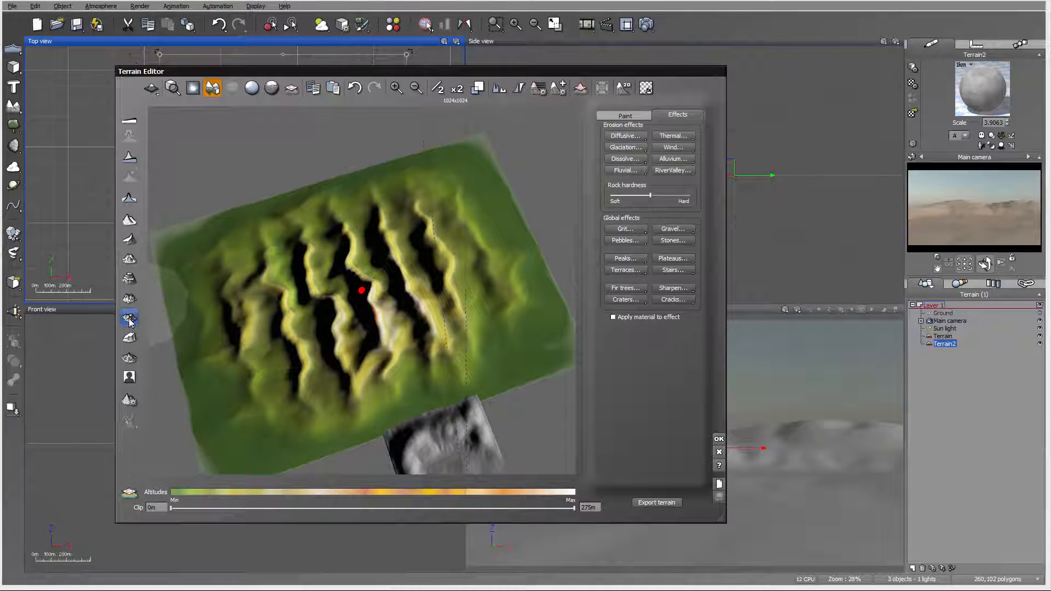
{"action": "left_click", "coordinate": [622, 137]}
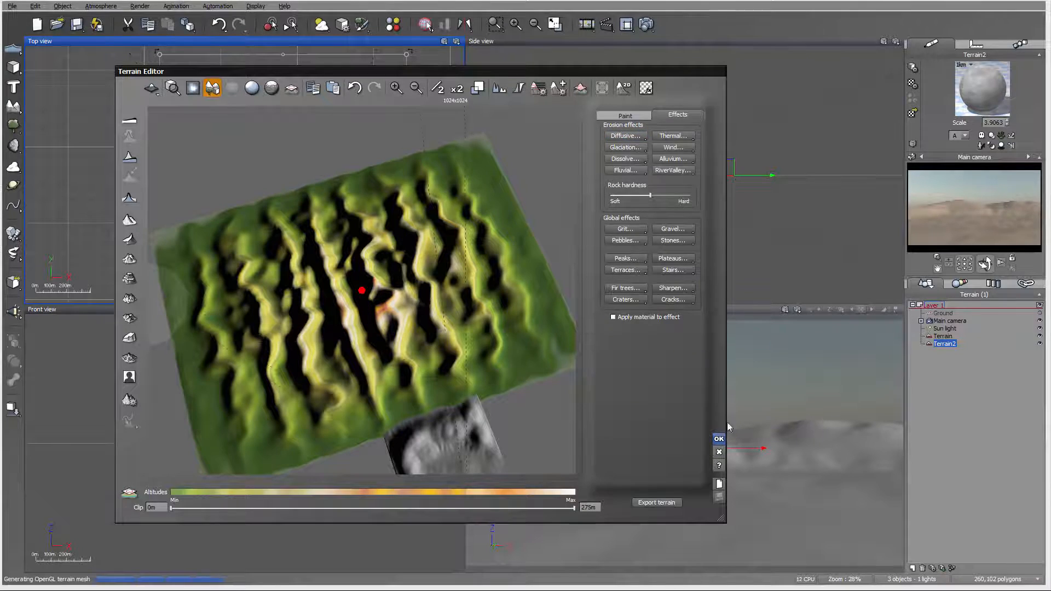
{"action": "left_click", "coordinate": [719, 438]}
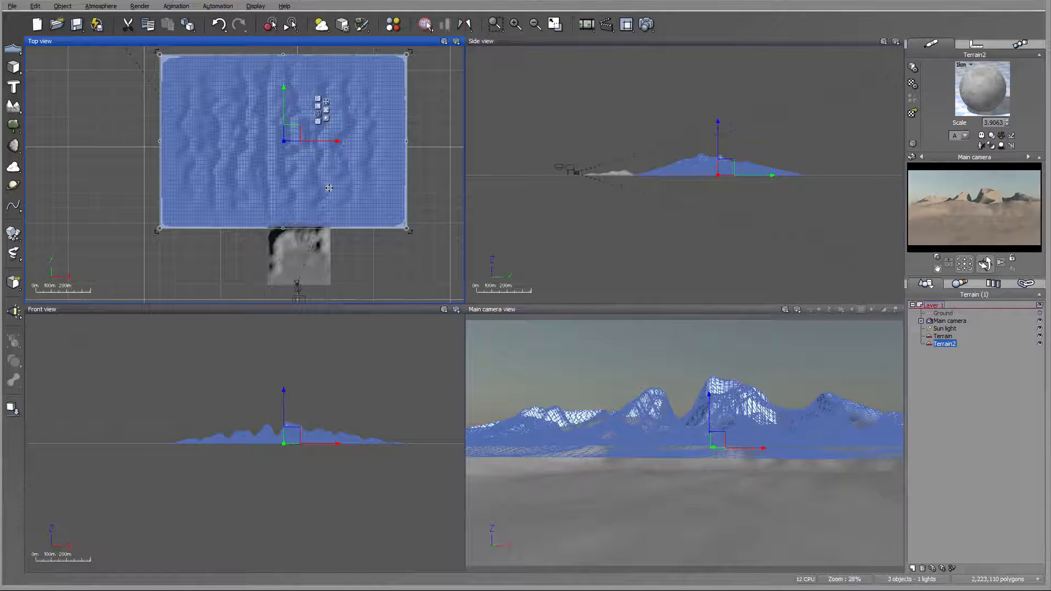
Rotate the ridged mountain diagonally to the camera, tilt it forward, and shift it so its front edge sinks into the ground.
{"action": "left_click_drag", "start_coordinate": [412, 230], "coordinate": [440, 170]}
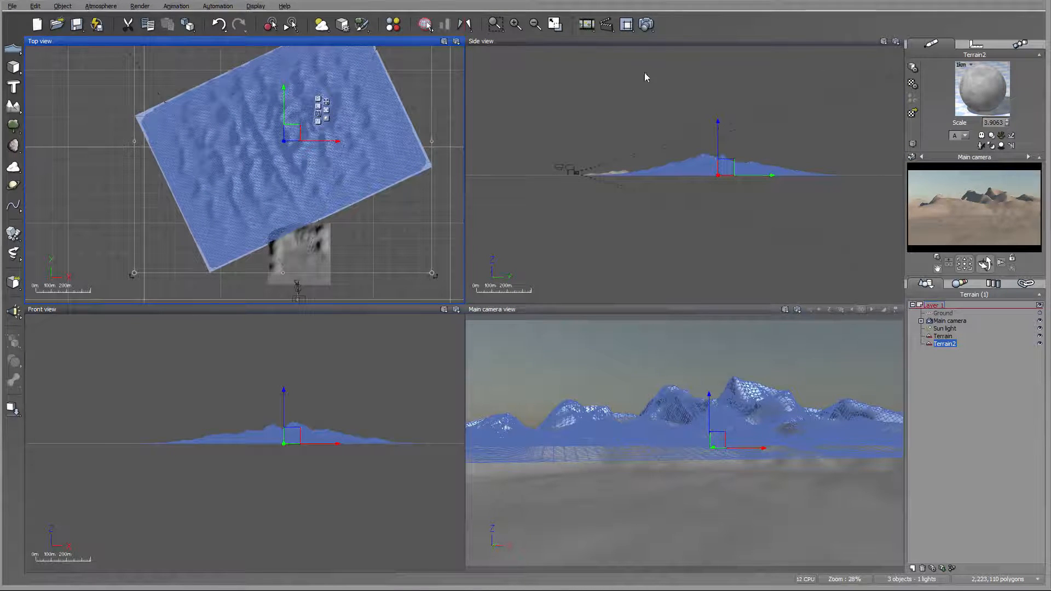
{"action": "left_click", "coordinate": [717, 157]}
{"action": "left_click_drag", "start_coordinate": [854, 181], "coordinate": [859, 163]}
{"action": "left_click_drag", "start_coordinate": [732, 160], "coordinate": [737, 158]}
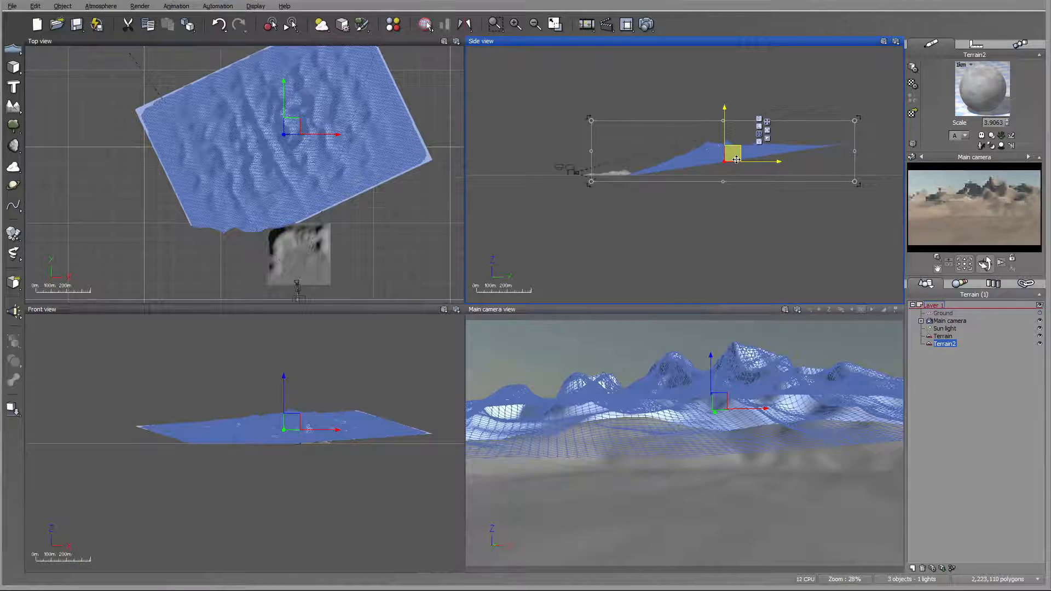
Set the render destination to screen and render a test image of the main camera view.
{"action": "left_click", "coordinate": [645, 24]}
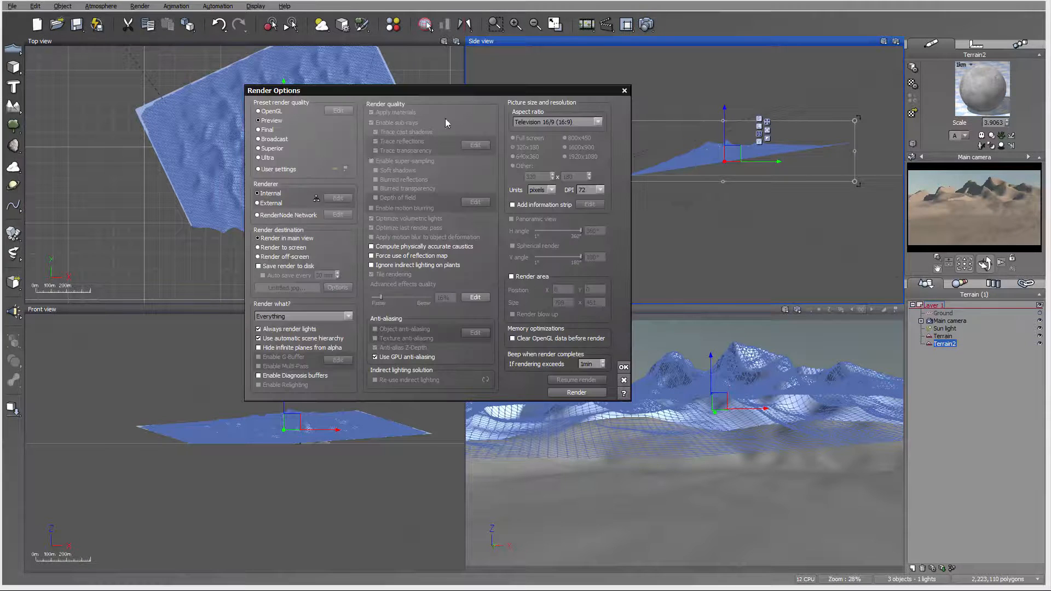
{"action": "left_click", "coordinate": [278, 256]}
{"action": "left_click", "coordinate": [624, 367]}
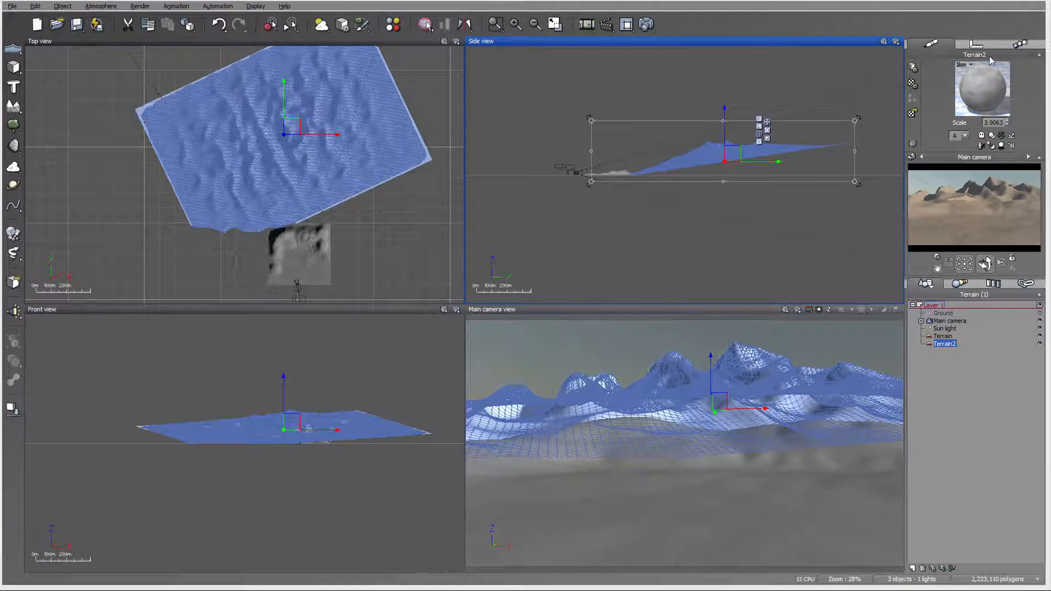
{"action": "left_click", "coordinate": [647, 24]}
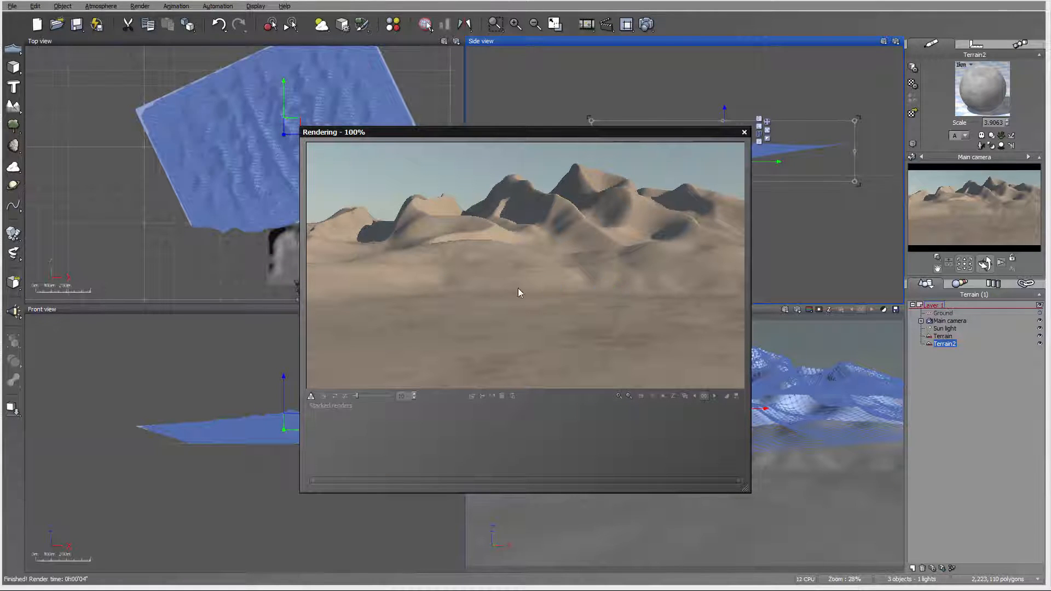
{"action": "left_click", "coordinate": [767, 318]}
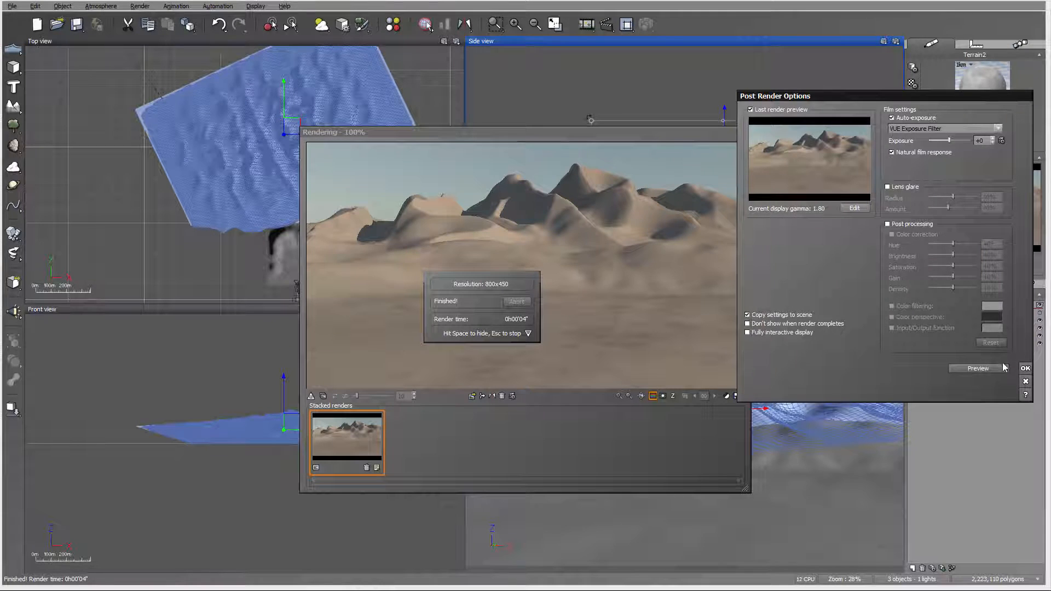
{"action": "left_click", "coordinate": [1025, 368]}
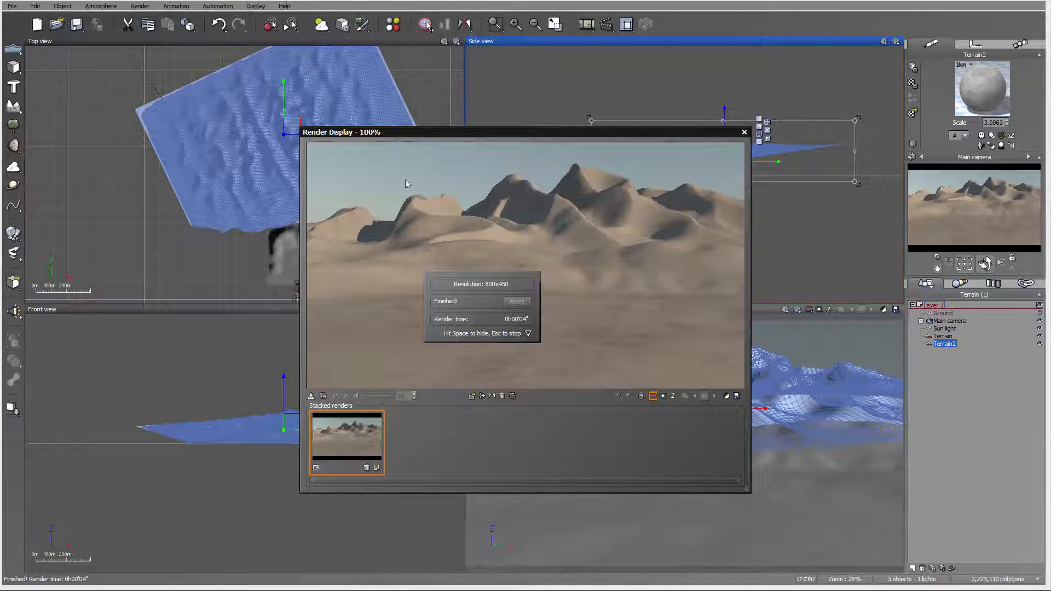
{"action": "left_click", "coordinate": [744, 133]}
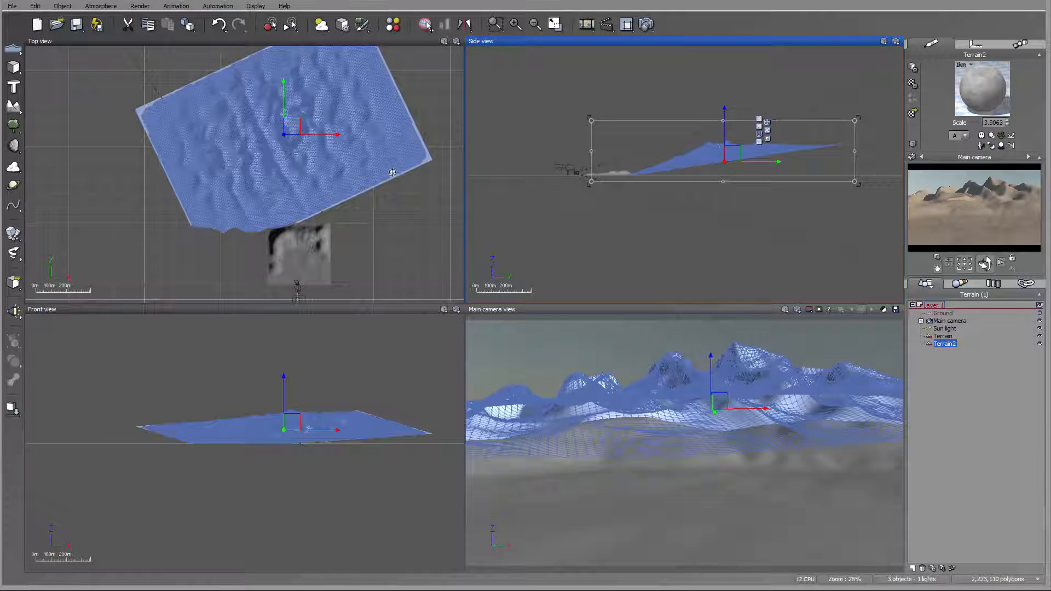
Assign the Soft Dunes material from the Landscapes collection to the foreground terrain and review its mixed sand settings.
{"action": "scroll", "coordinate": [374, 238], "scroll_direction": "up", "scroll_amount": 6}
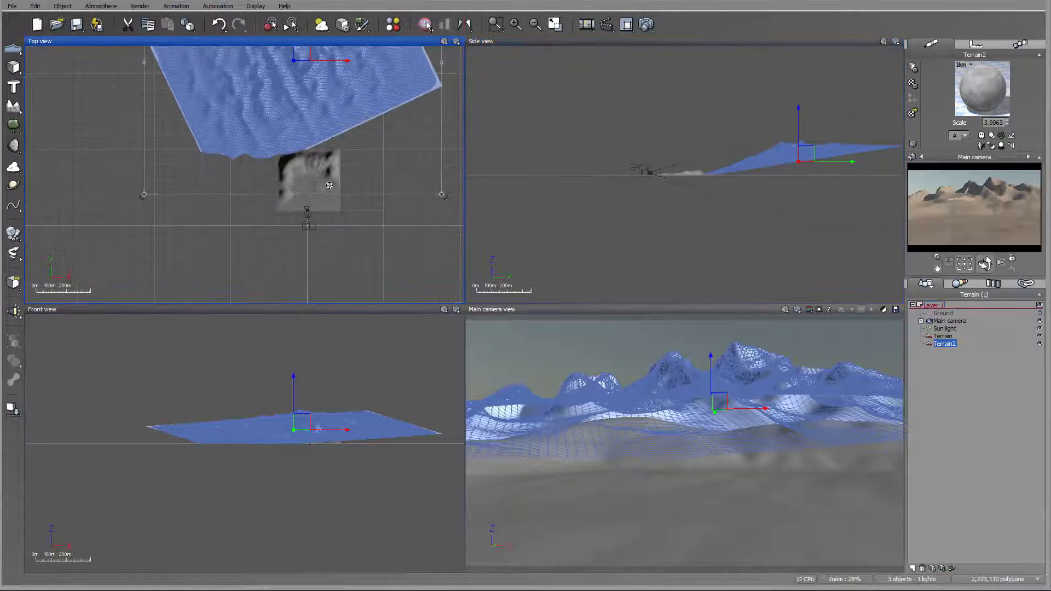
{"action": "left_click", "coordinate": [946, 336]}
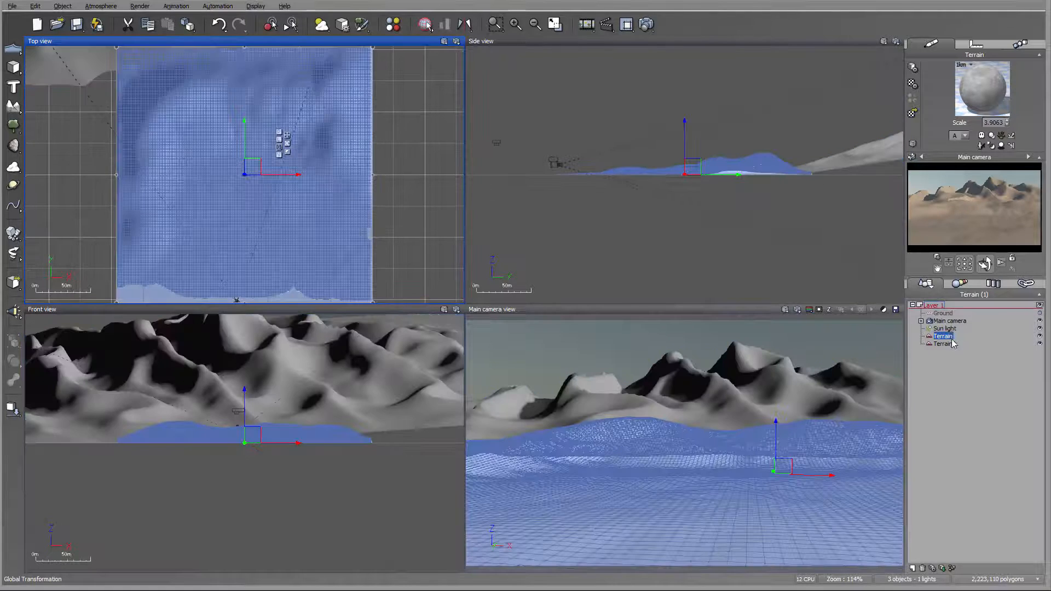
{"action": "left_click", "coordinate": [913, 115]}
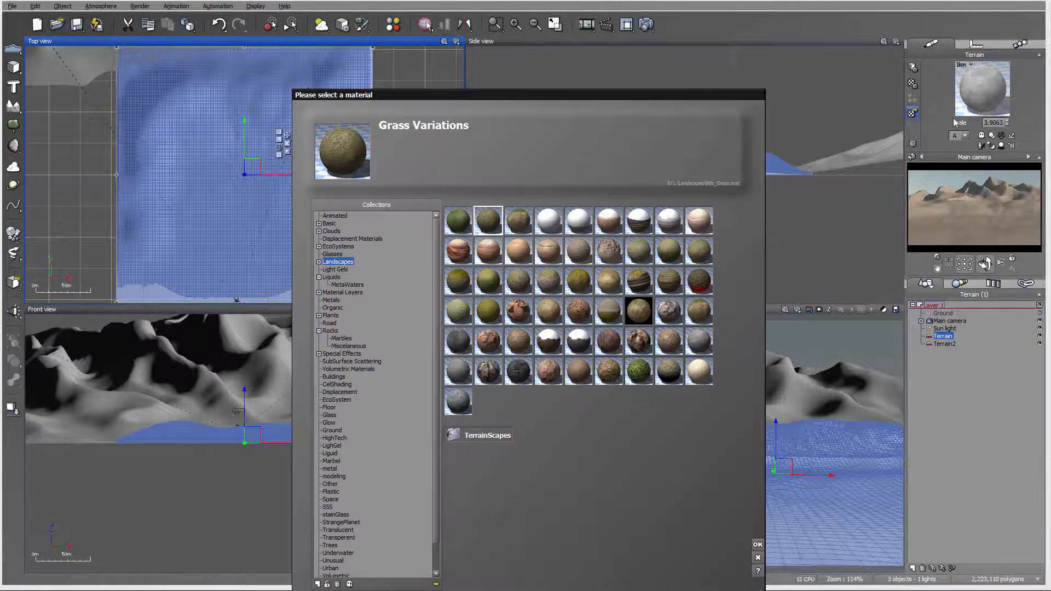
{"action": "left_click", "coordinate": [701, 372]}
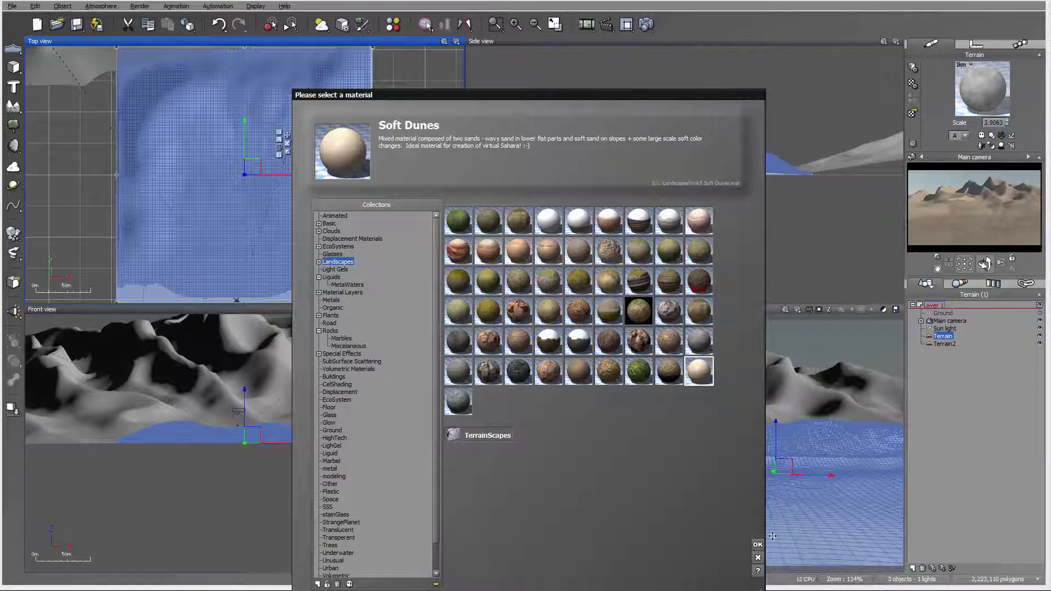
{"action": "key", "text": "Return"}
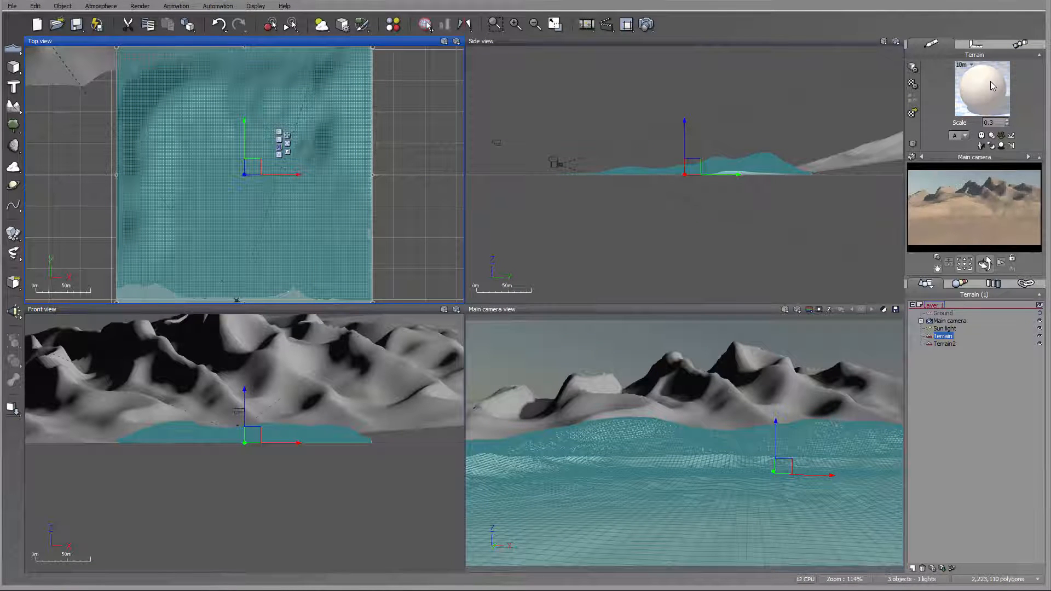
{"action": "double_click", "coordinate": [980, 113]}
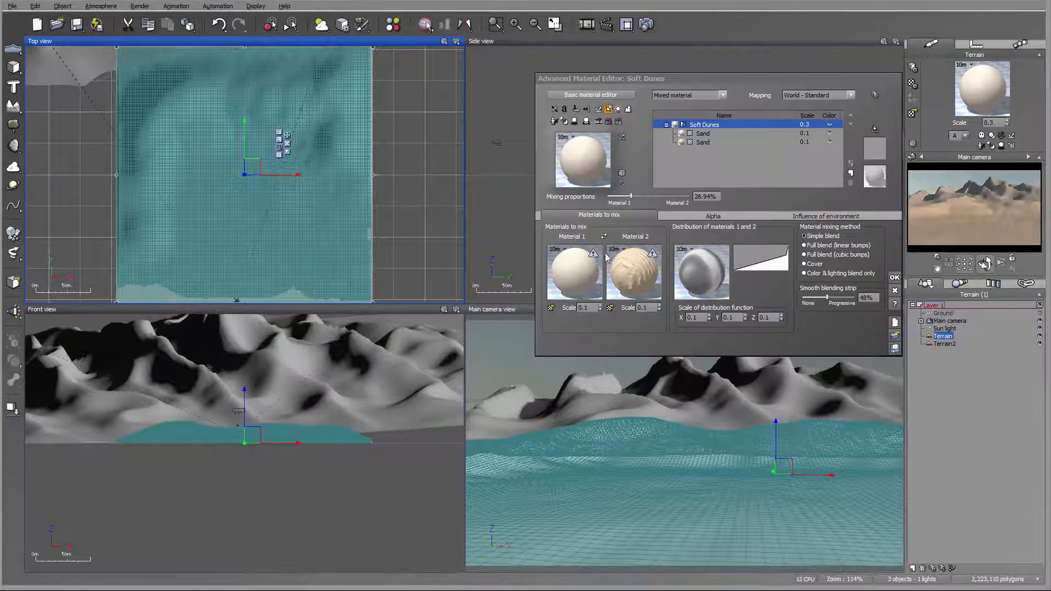
{"action": "left_click_drag", "start_coordinate": [745, 83], "coordinate": [395, 93]}
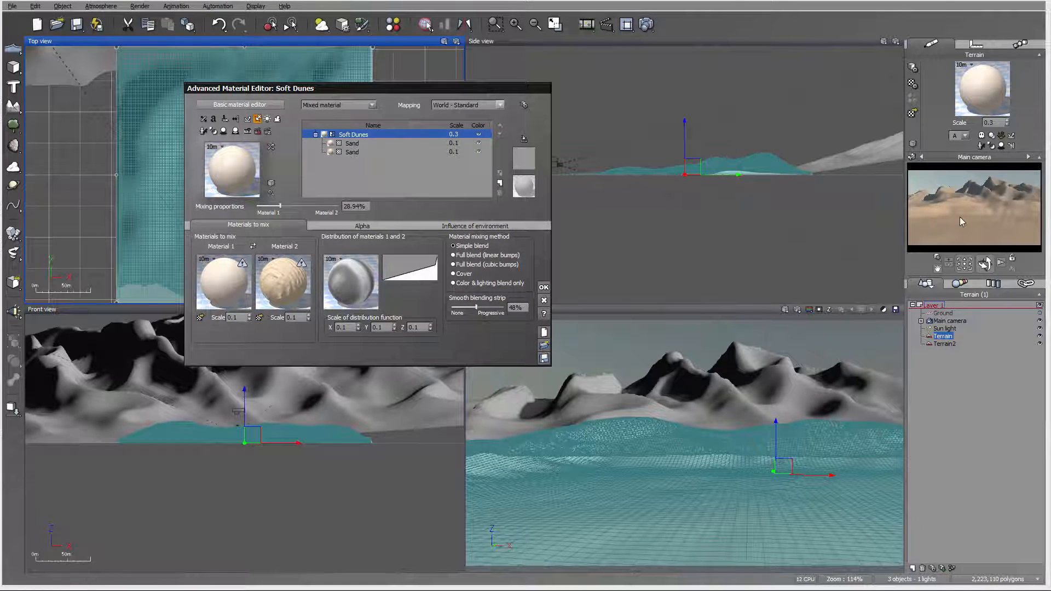
{"action": "left_click", "coordinate": [543, 288]}
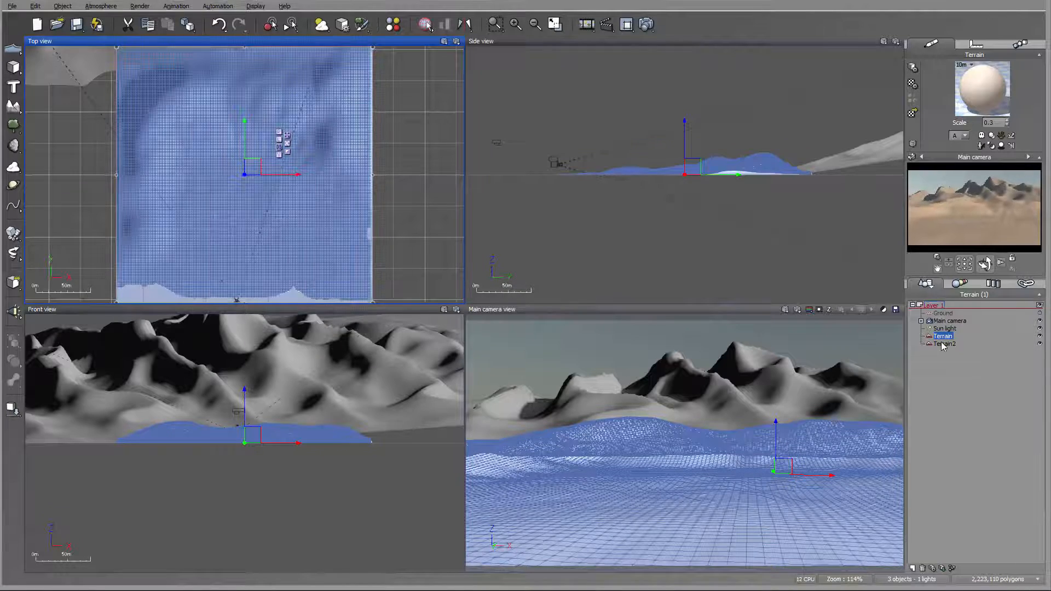
Set the foreground terrain's material scale to 1 and copy that material.
{"action": "left_click", "coordinate": [945, 344]}
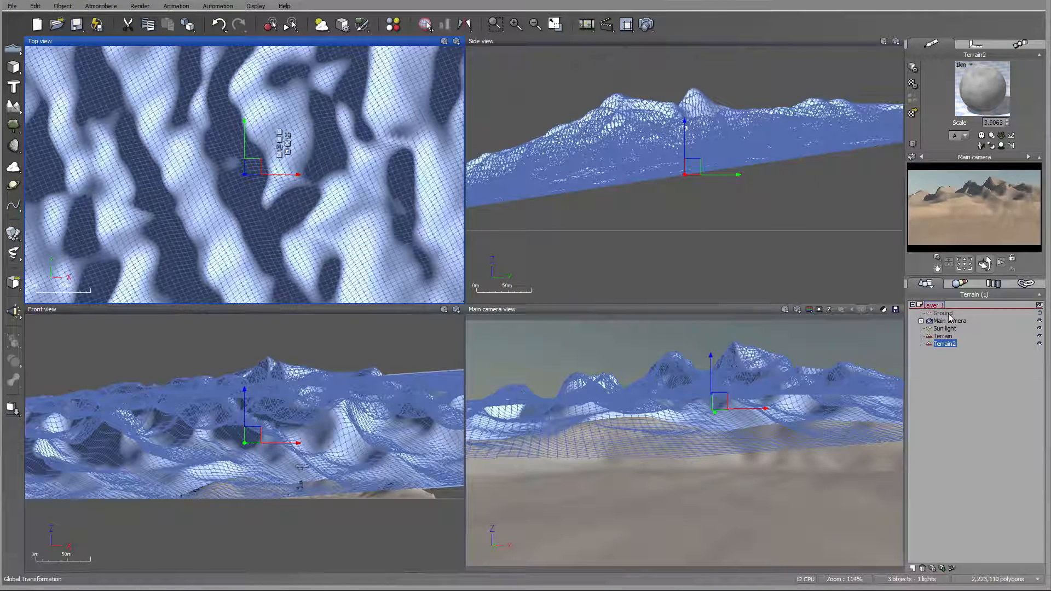
{"action": "left_click", "coordinate": [944, 314], "text": "ctrl"}
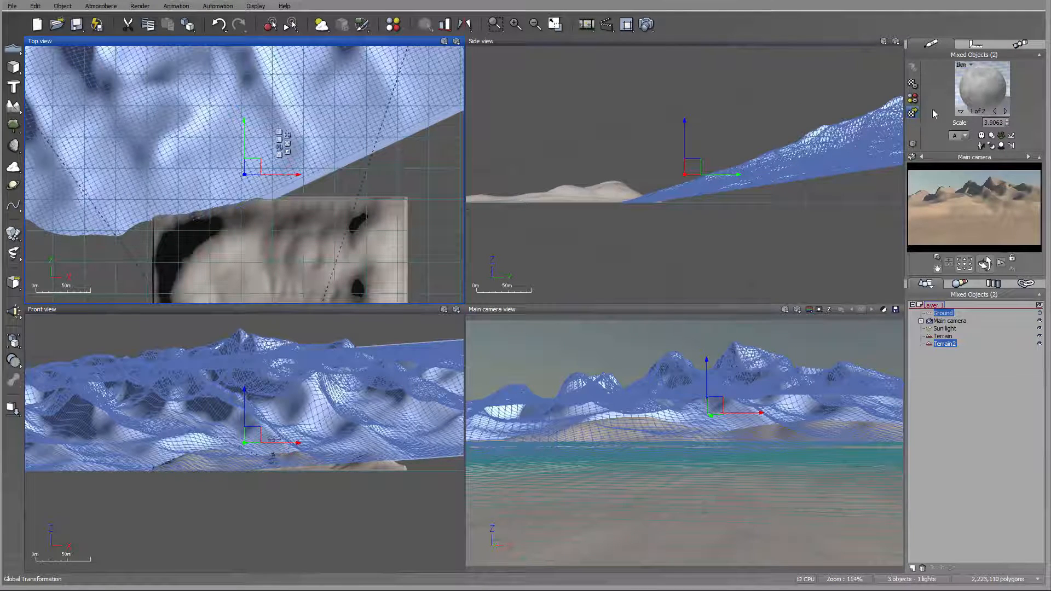
{"action": "left_click", "coordinate": [943, 336]}
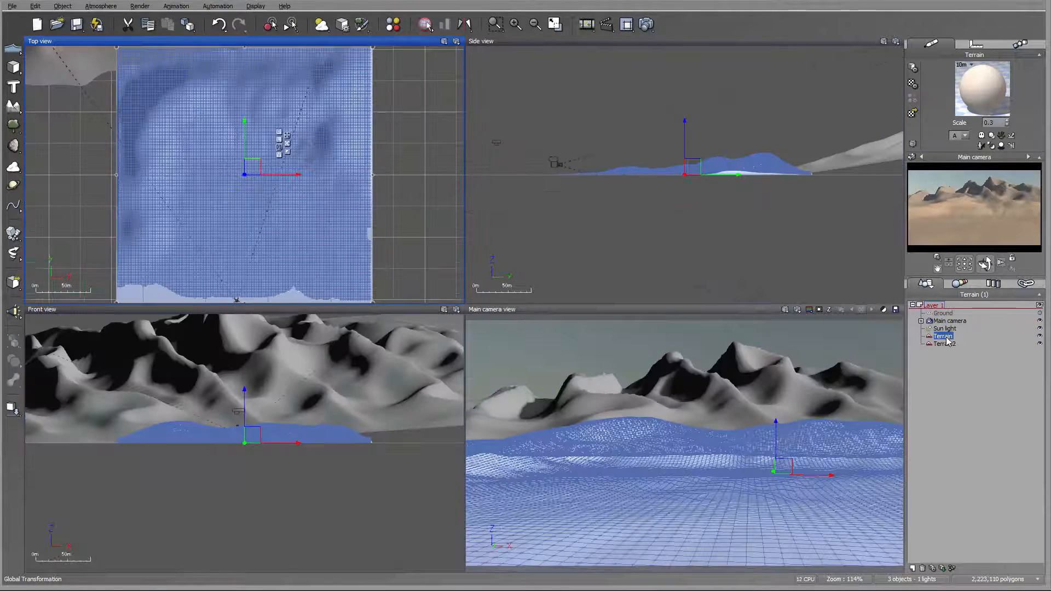
{"action": "right_click", "coordinate": [1002, 98]}
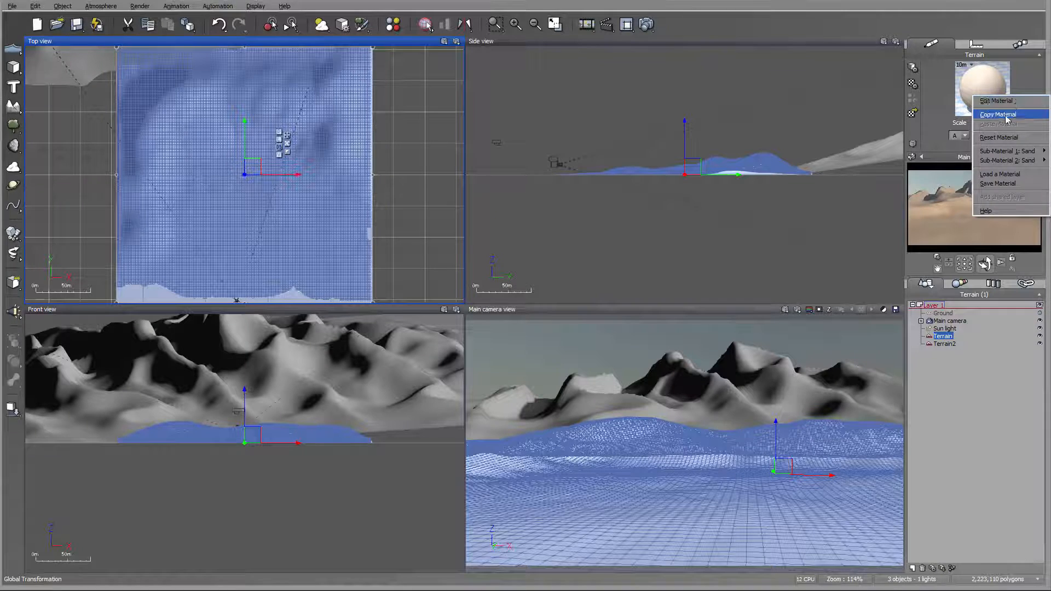
{"action": "left_click", "coordinate": [1006, 115]}
{"action": "double_click", "coordinate": [997, 124]}
{"action": "type", "text": "1"}
{"action": "key", "text": "Return"}
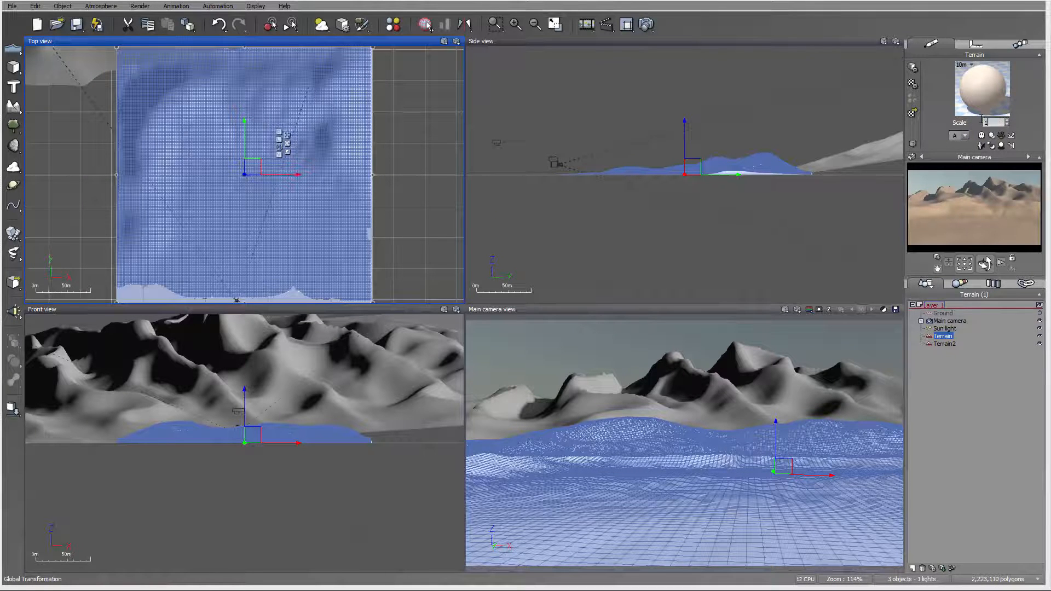
{"action": "right_click", "coordinate": [984, 96]}
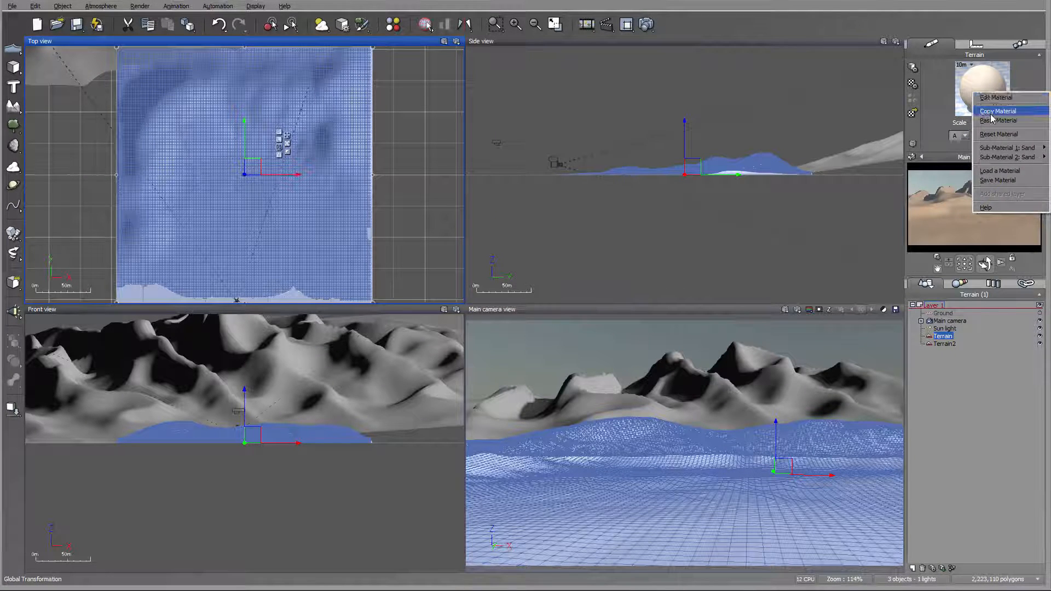
{"action": "left_click", "coordinate": [992, 118]}
Paste the copied Soft Dunes material onto the ground plane and the background mountain.
{"action": "left_click", "coordinate": [943, 313]}
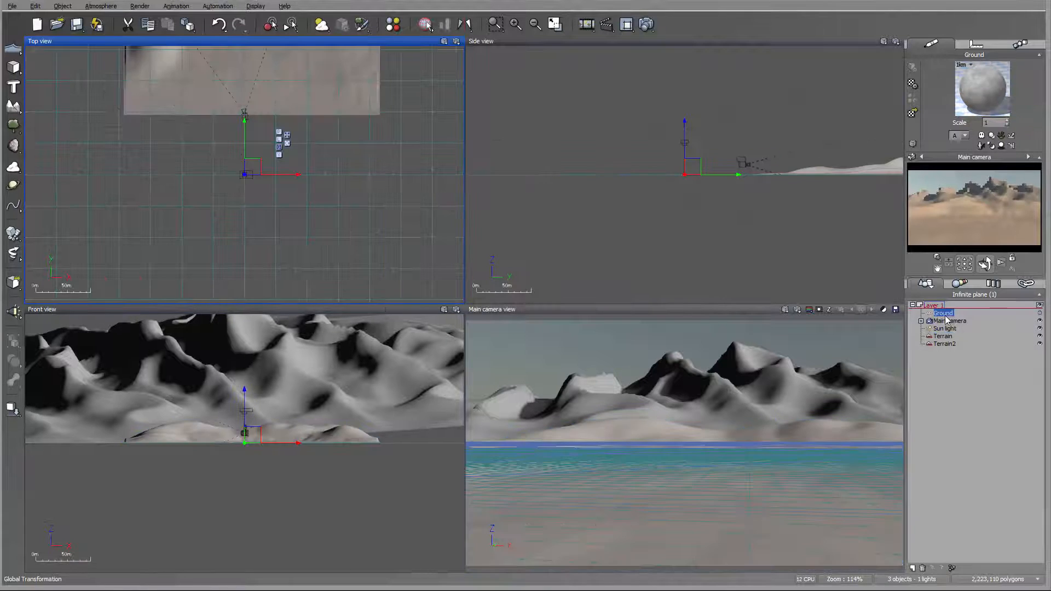
{"action": "right_click", "coordinate": [982, 107]}
{"action": "left_click", "coordinate": [1012, 134]}
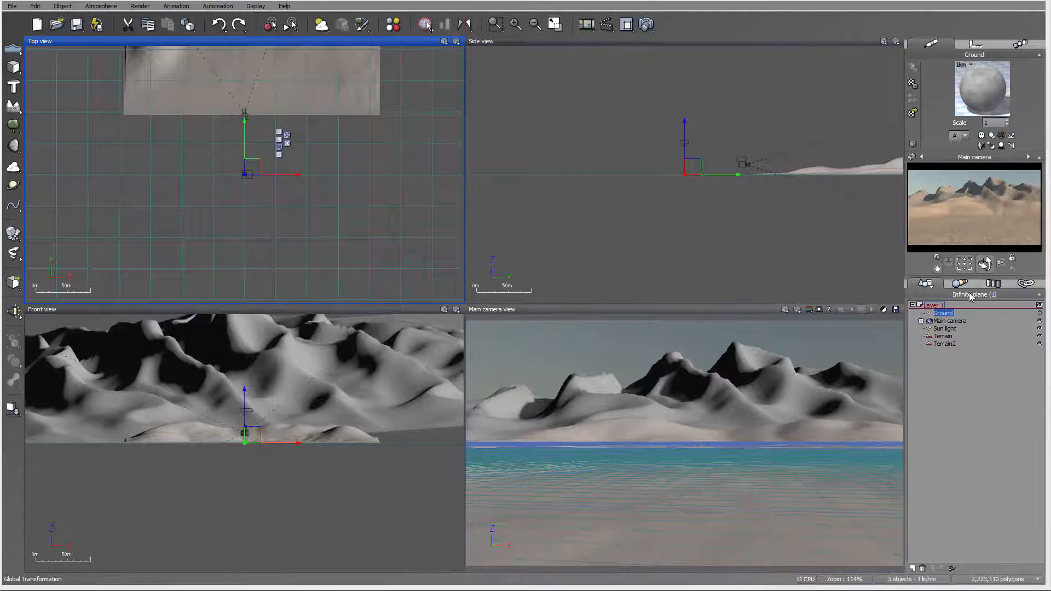
{"action": "left_click", "coordinate": [944, 343]}
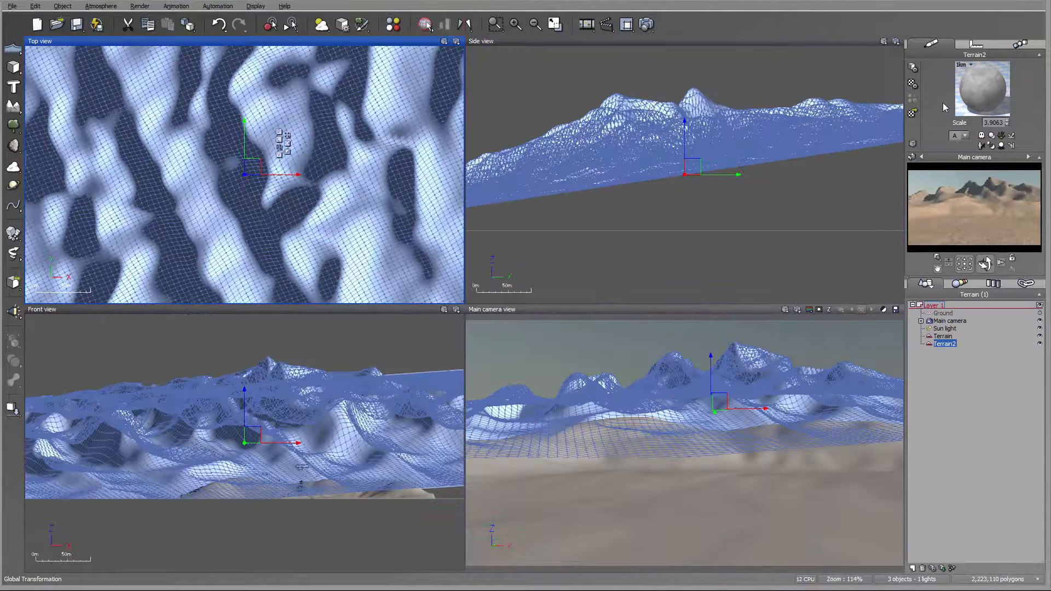
{"action": "right_click", "coordinate": [969, 102]}
{"action": "left_click", "coordinate": [996, 128]}
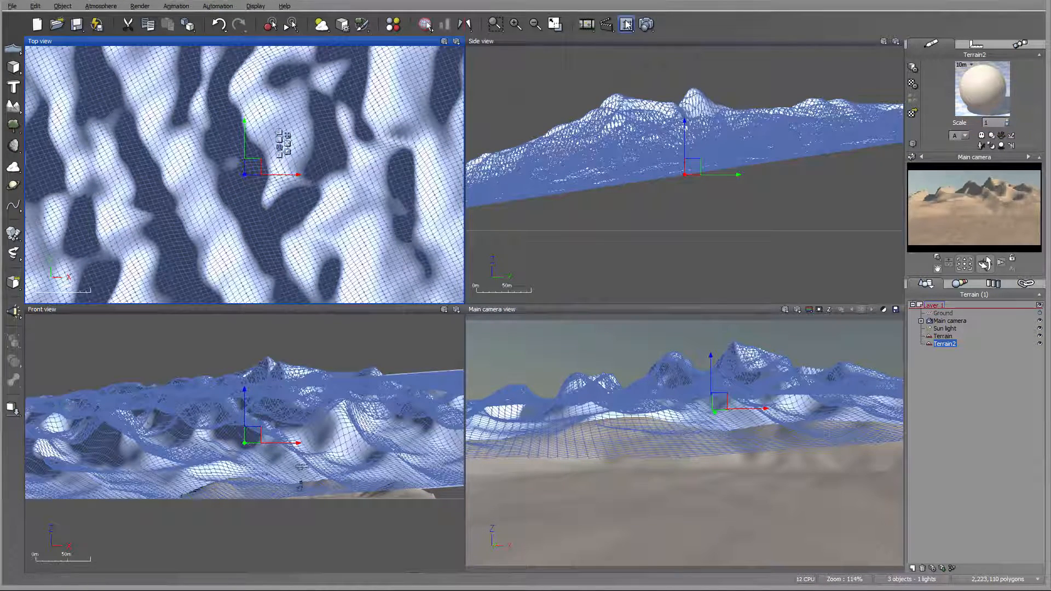
Render the camera view with the sand materials and compare it with the previous stacked render.
{"action": "left_click", "coordinate": [646, 25]}
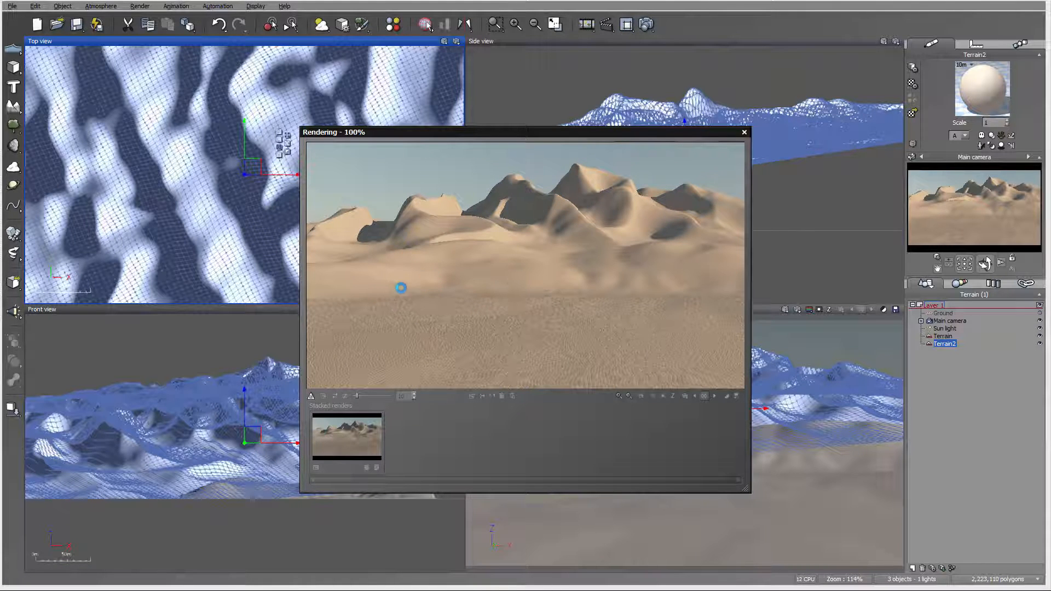
{"action": "left_click", "coordinate": [767, 318]}
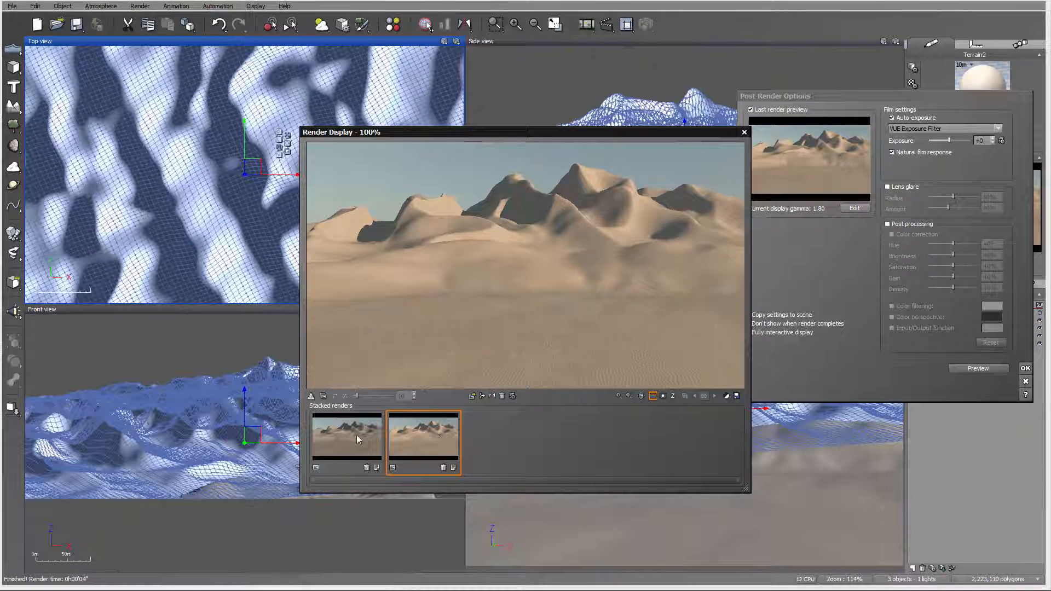
{"action": "left_click", "coordinate": [1026, 369]}
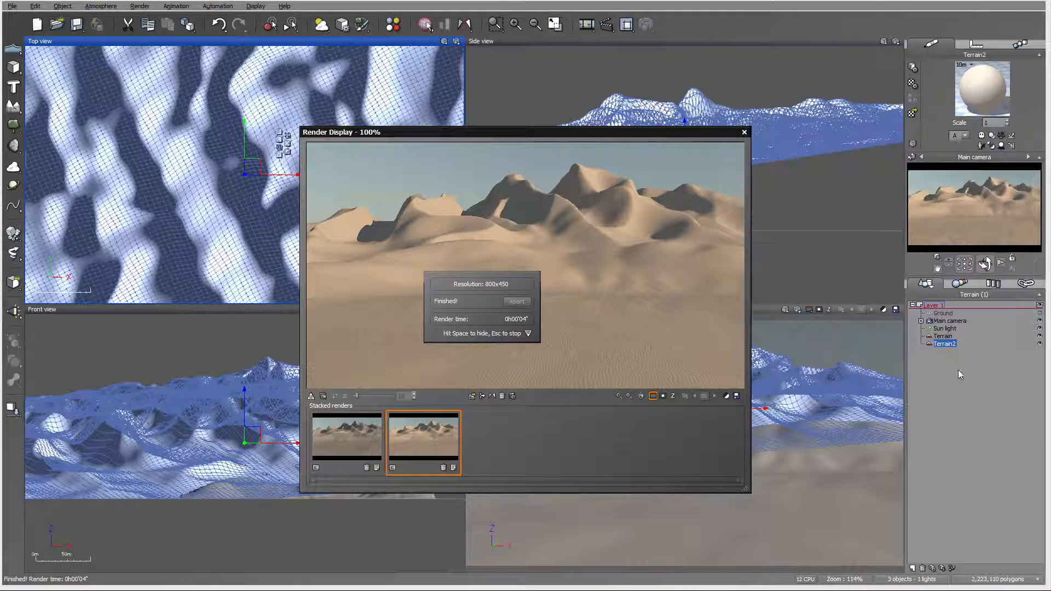
{"action": "left_click", "coordinate": [370, 435]}
{"action": "left_click", "coordinate": [435, 428]}
{"action": "left_click", "coordinate": [359, 428]}
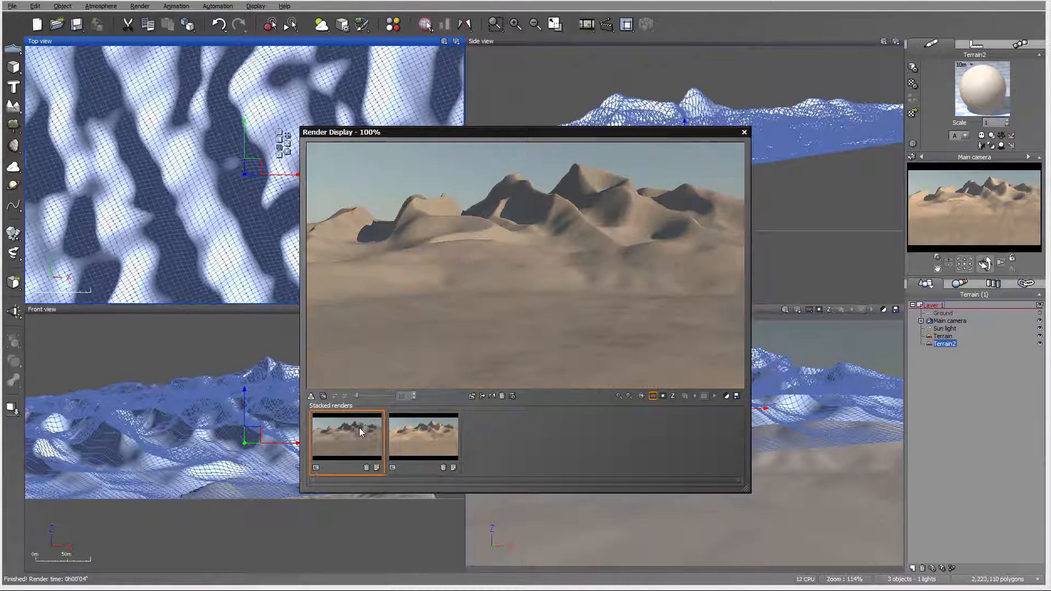
{"action": "left_click", "coordinate": [435, 439]}
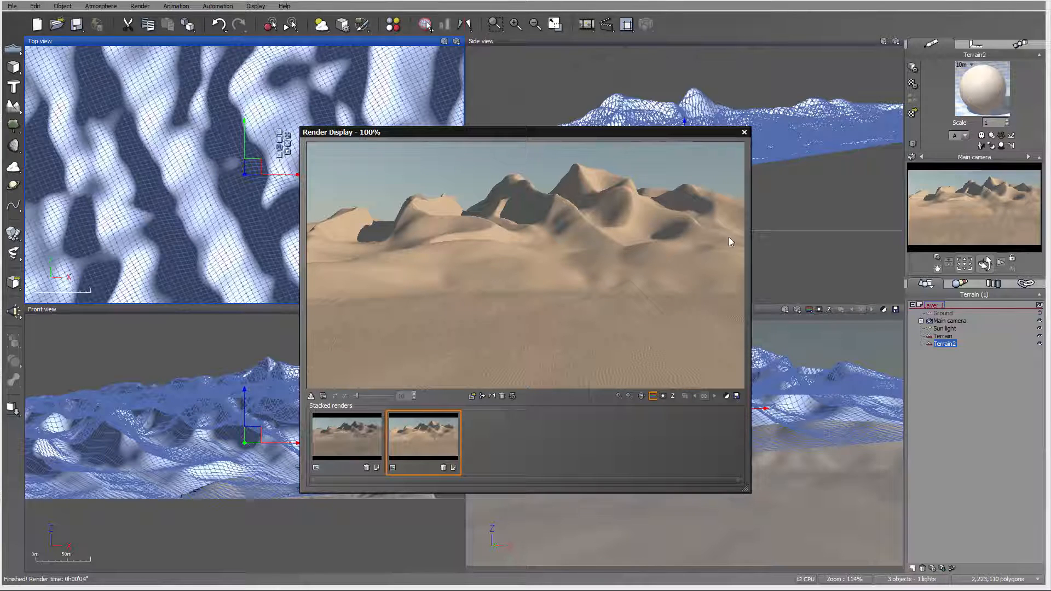
Close the render display and change the scene's atmosphere model to Standard spectral.
{"action": "left_click", "coordinate": [744, 133]}
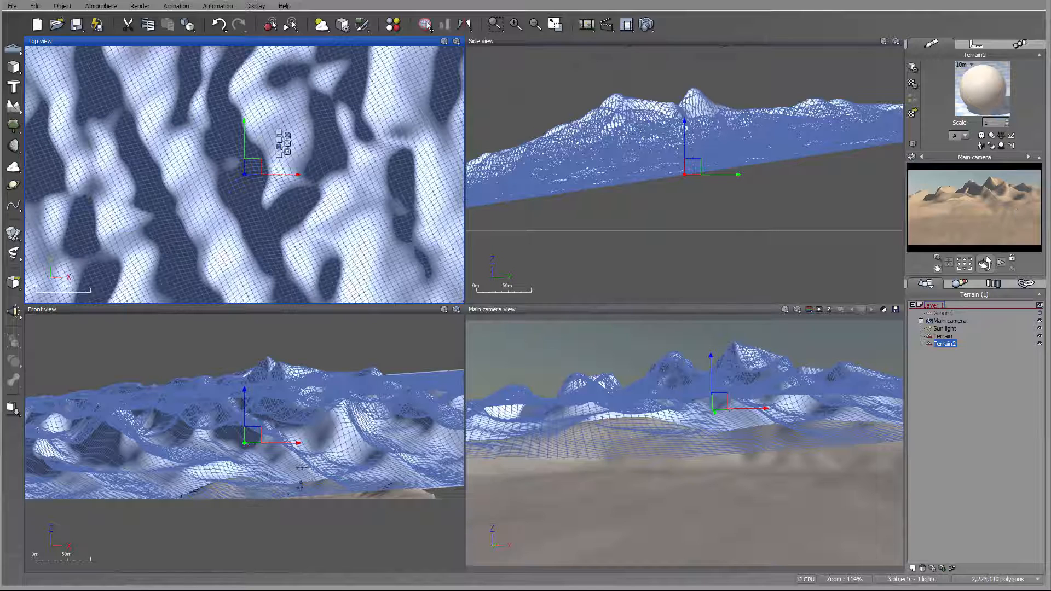
{"action": "left_click", "coordinate": [102, 7]}
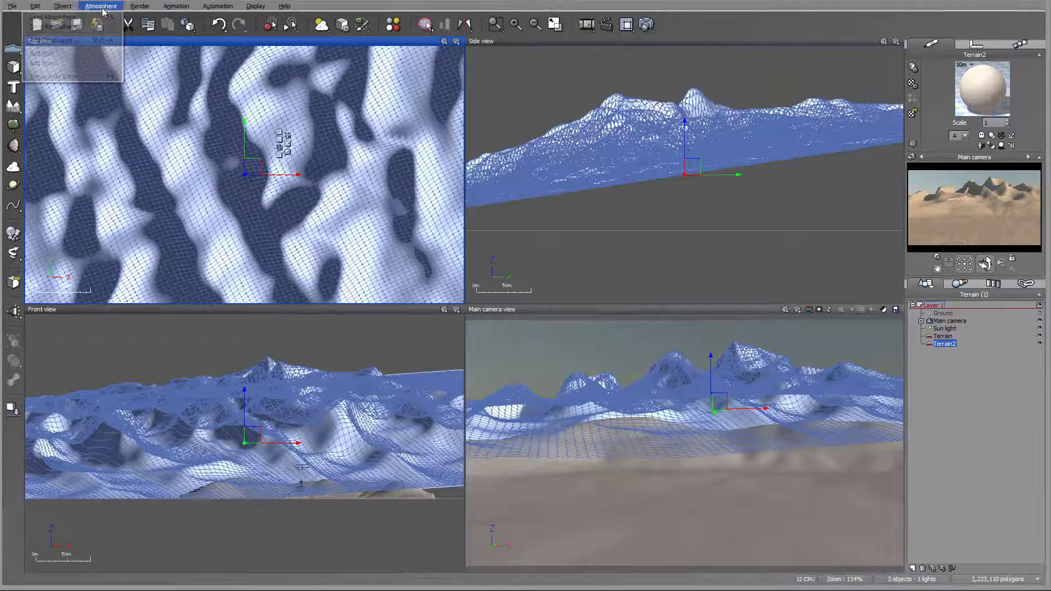
{"action": "left_click", "coordinate": [83, 75]}
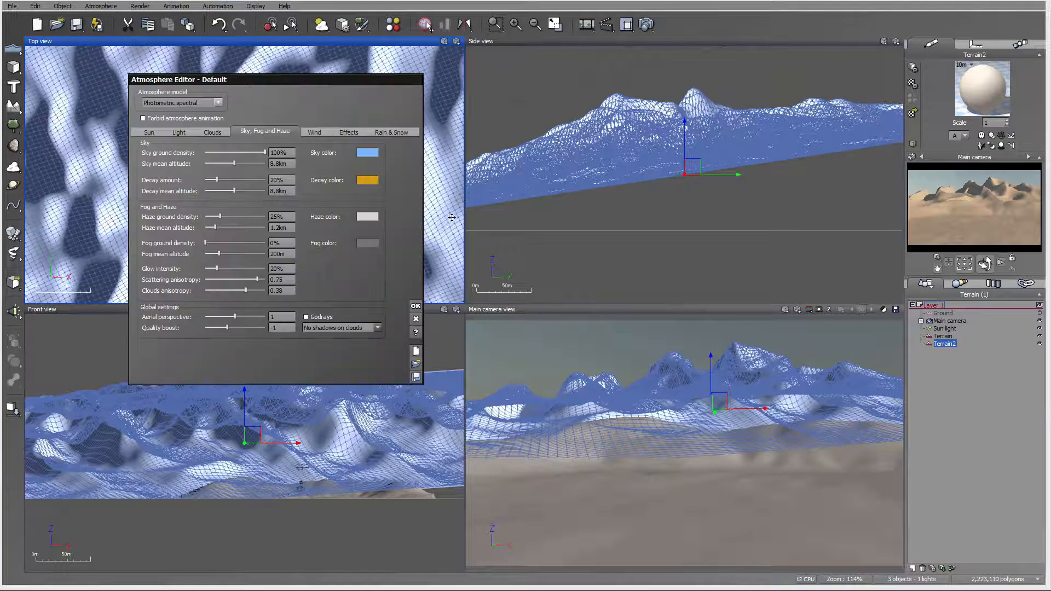
{"action": "left_click", "coordinate": [218, 102]}
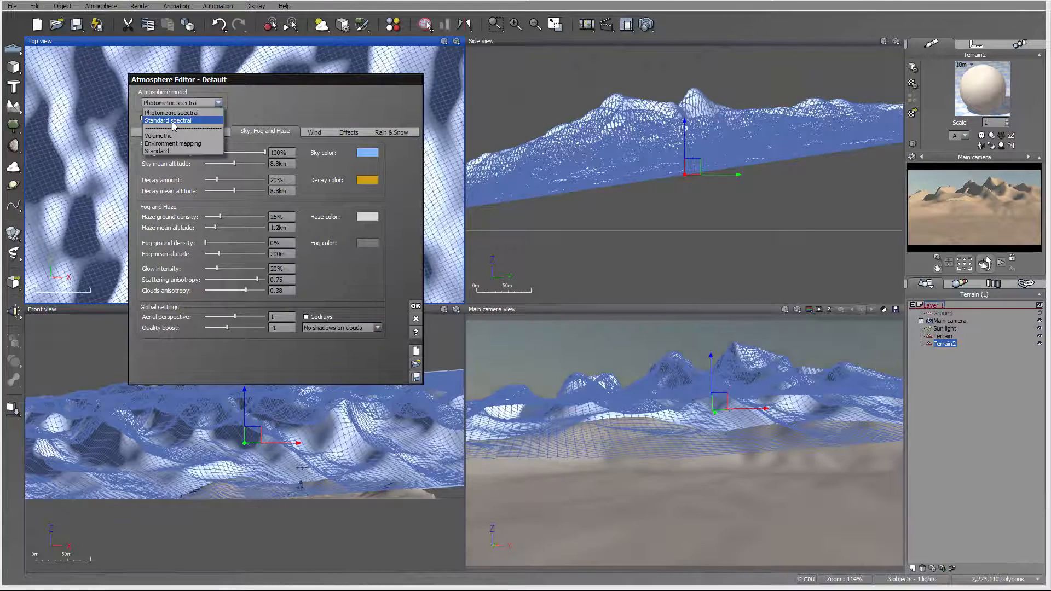
{"action": "left_click", "coordinate": [172, 121]}
{"action": "left_click", "coordinate": [560, 282]}
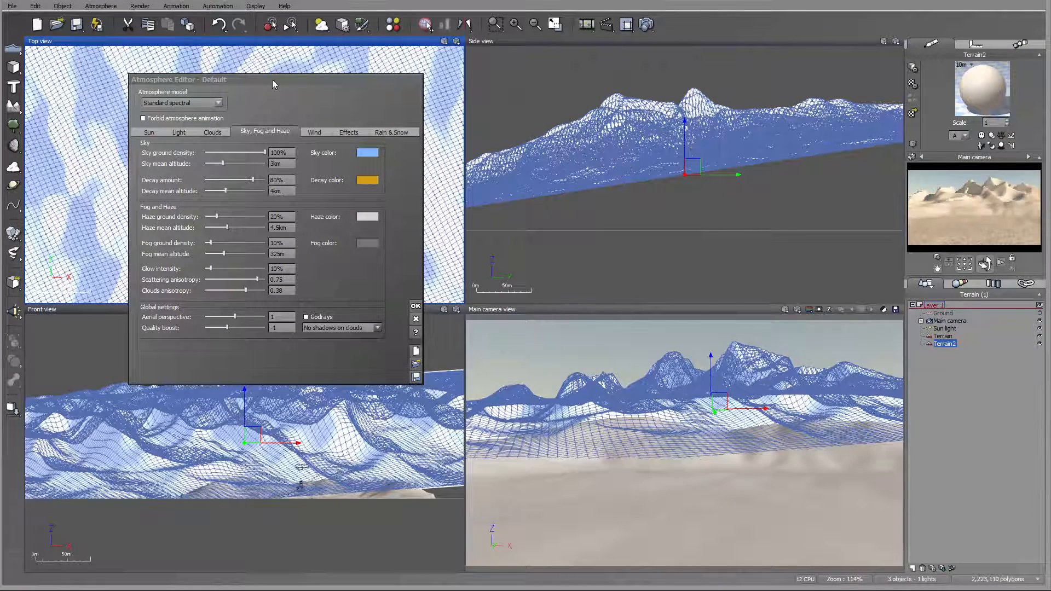
{"action": "left_click_drag", "start_coordinate": [272, 80], "coordinate": [344, 89]}
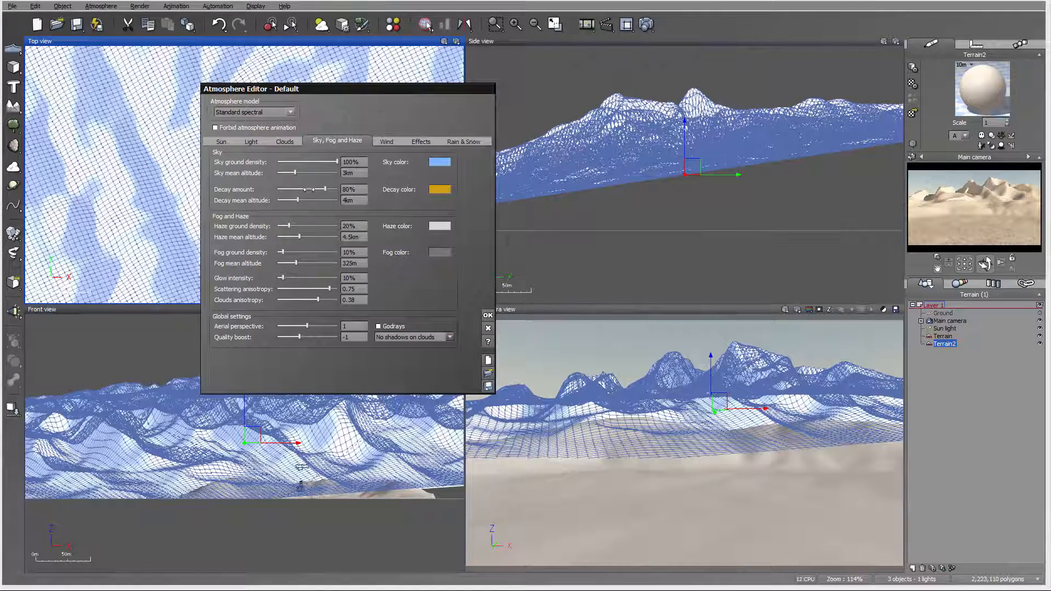
Change the atmosphere's ambient light color to a muted grey-blue.
{"action": "left_click", "coordinate": [252, 141]}
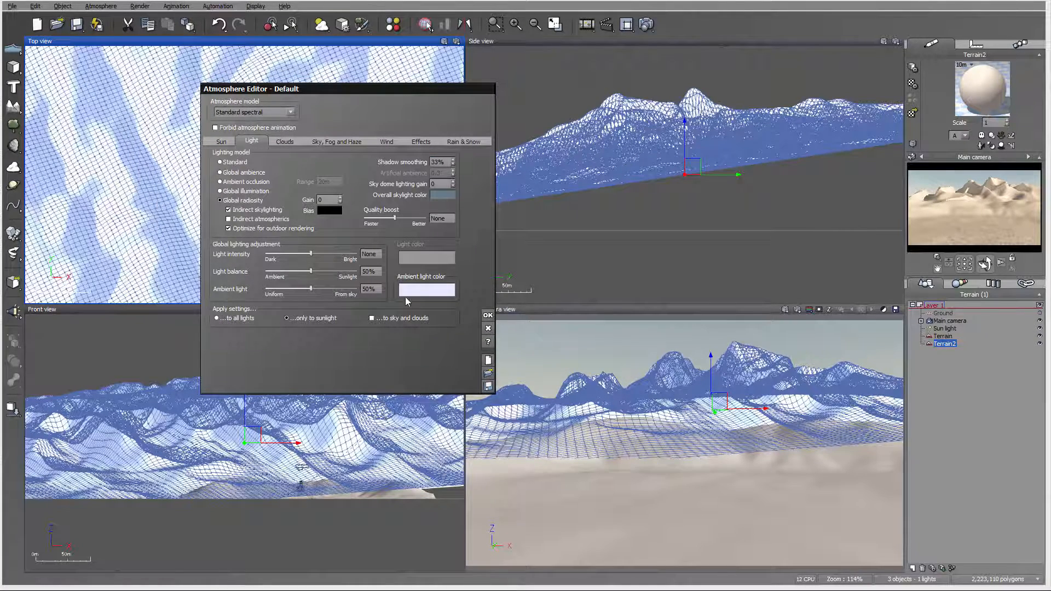
{"action": "left_click", "coordinate": [418, 290]}
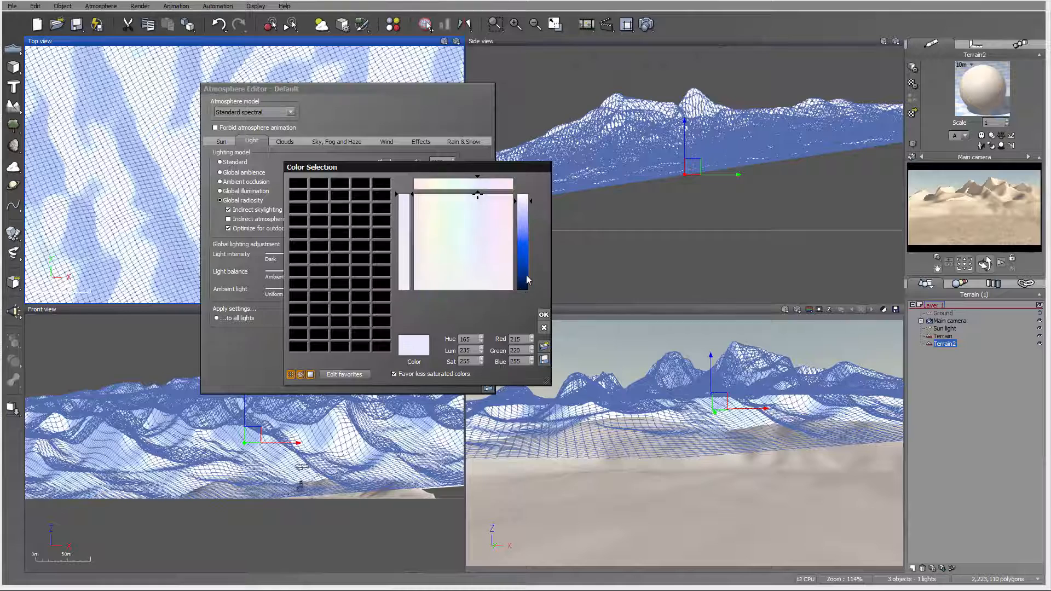
{"action": "left_click", "coordinate": [470, 276]}
{"action": "scroll", "coordinate": [474, 279], "scroll_direction": "down", "scroll_amount": 10}
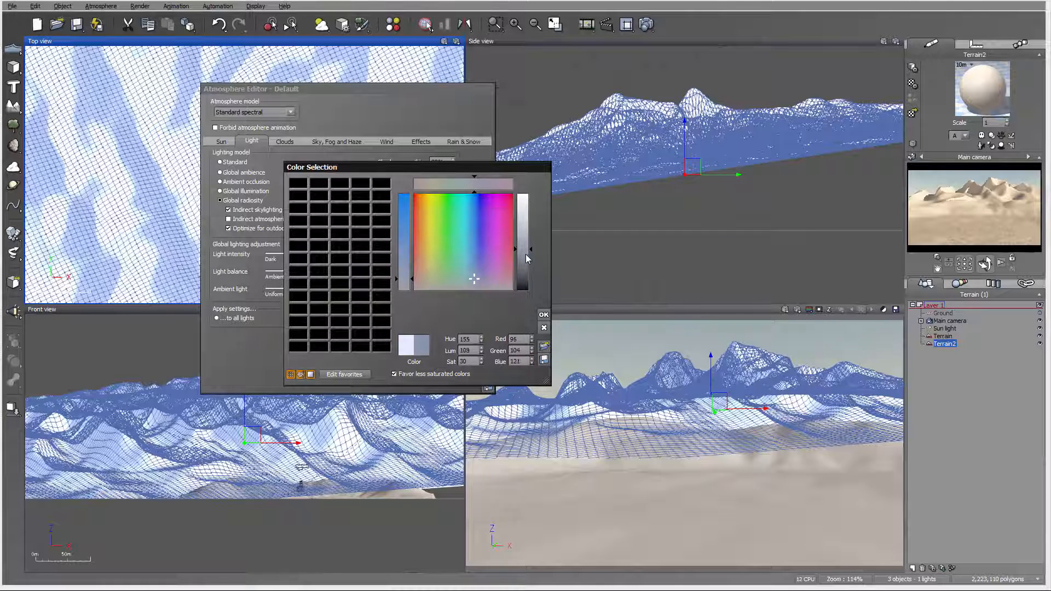
{"action": "left_click", "coordinate": [470, 279]}
{"action": "left_click", "coordinate": [544, 315]}
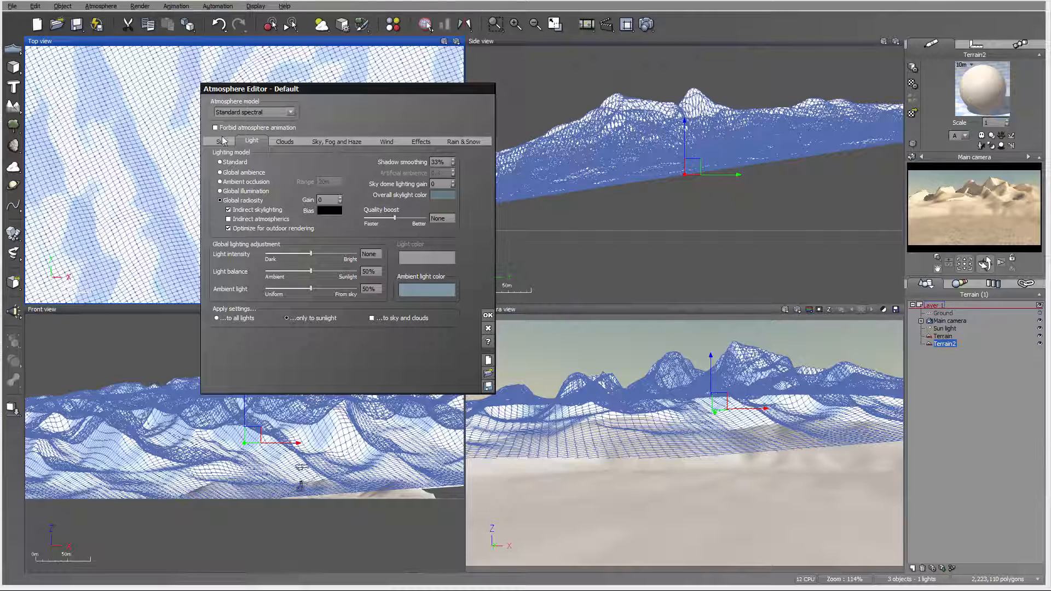
Raise the fog ground density to about 24% and the aerial perspective to about 5.9, and apply the atmosphere settings.
{"action": "left_click", "coordinate": [325, 142]}
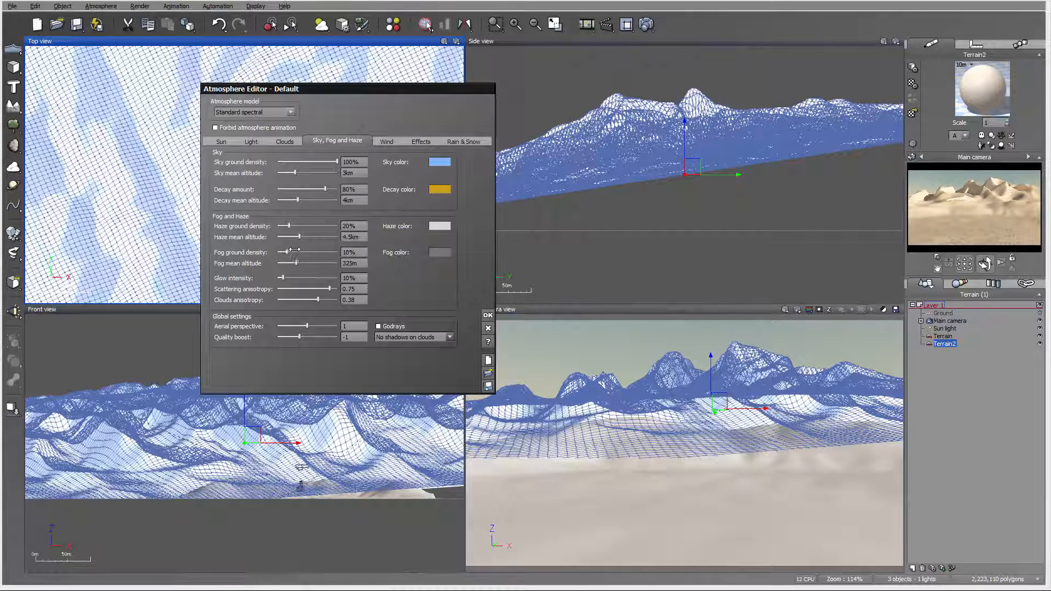
{"action": "left_click_drag", "start_coordinate": [294, 249], "coordinate": [299, 251]}
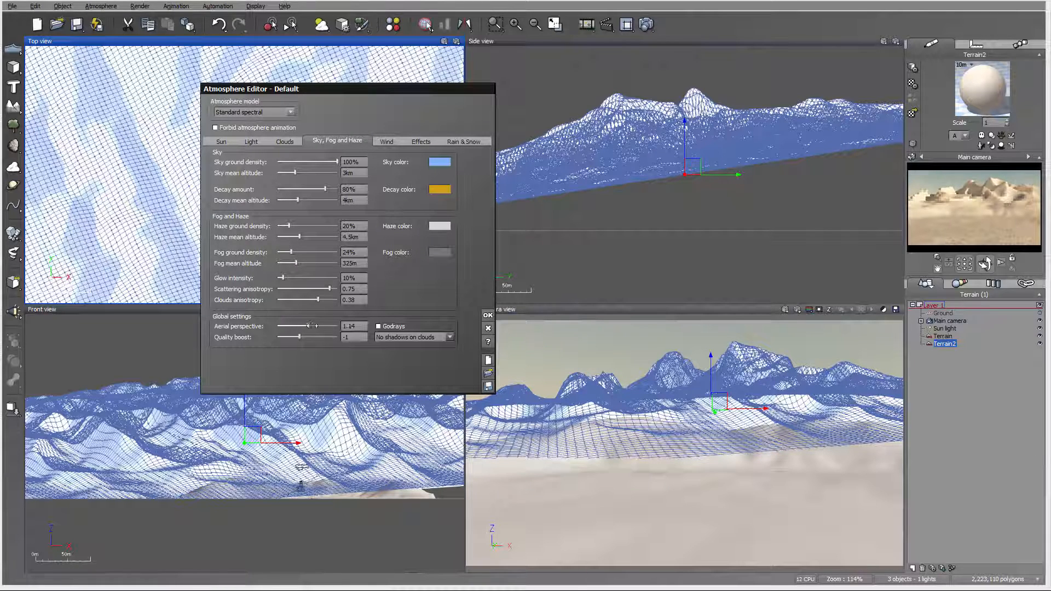
{"action": "left_click_drag", "start_coordinate": [309, 326], "coordinate": [323, 326]}
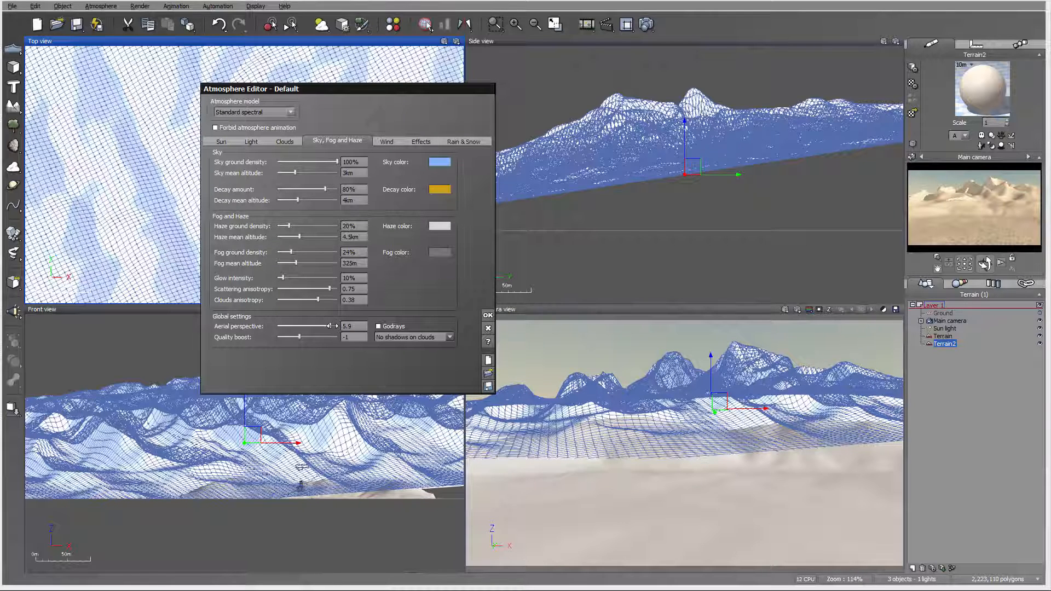
{"action": "left_click_drag", "start_coordinate": [333, 294], "coordinate": [296, 277]}
{"action": "left_click_drag", "start_coordinate": [296, 250], "coordinate": [298, 252]}
{"action": "left_click", "coordinate": [488, 316]}
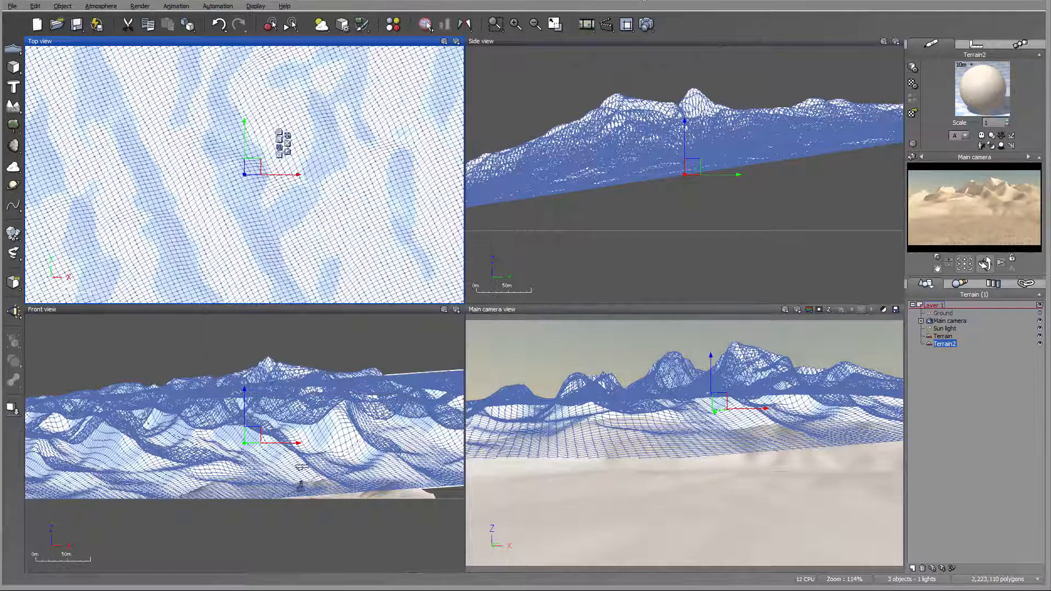
Render the camera view with the new atmosphere, review the result and close the render display.
{"action": "left_click", "coordinate": [647, 24]}
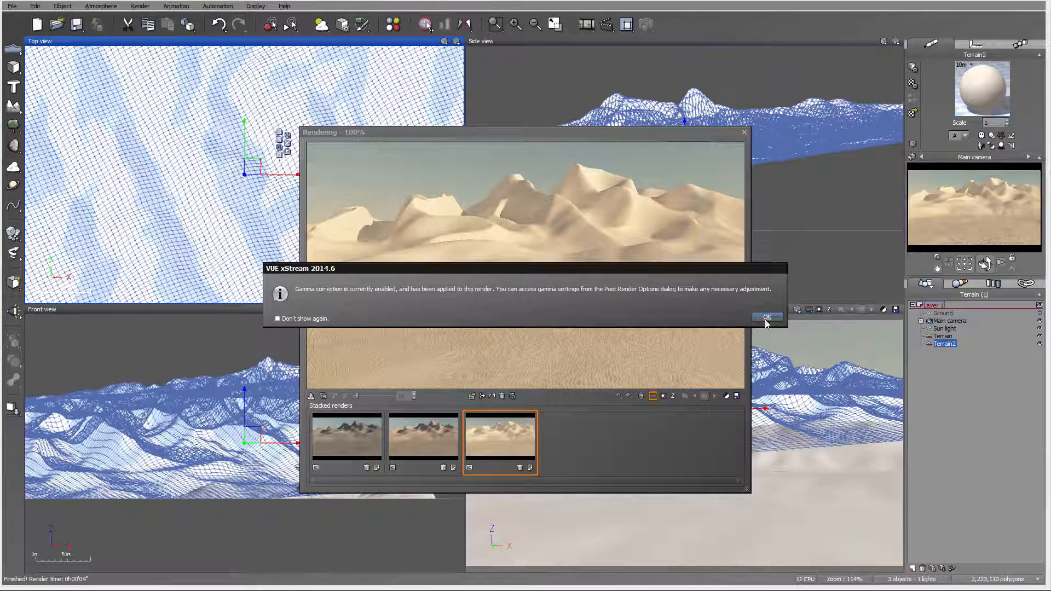
{"action": "left_click", "coordinate": [767, 317]}
{"action": "left_click", "coordinate": [1025, 369]}
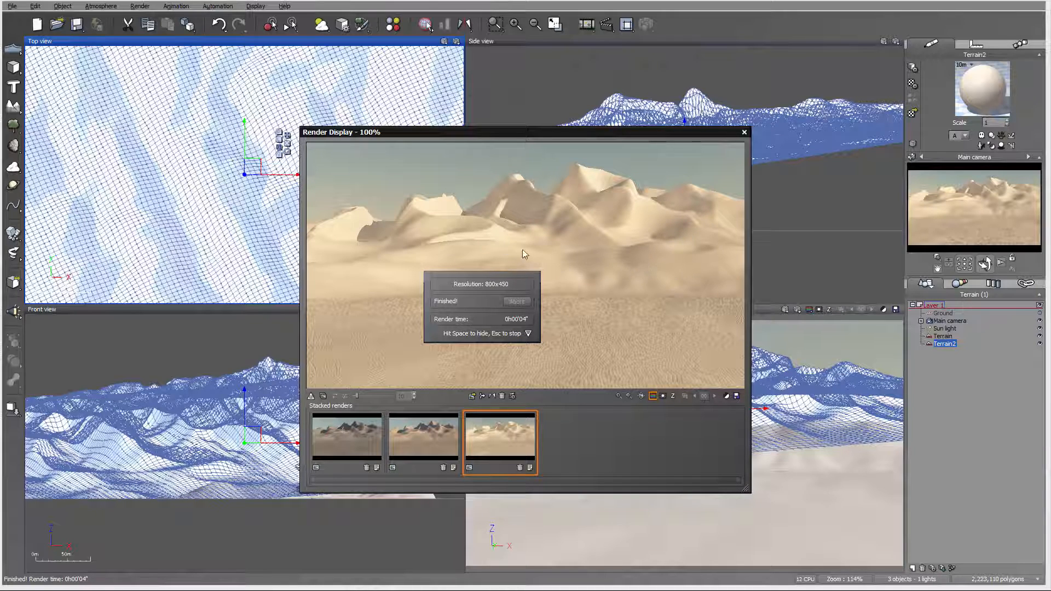
{"action": "left_click", "coordinate": [744, 133]}
Open the foreground terrain's Soft Dunes material in the advanced material editor.
{"action": "left_click", "coordinate": [944, 336]}
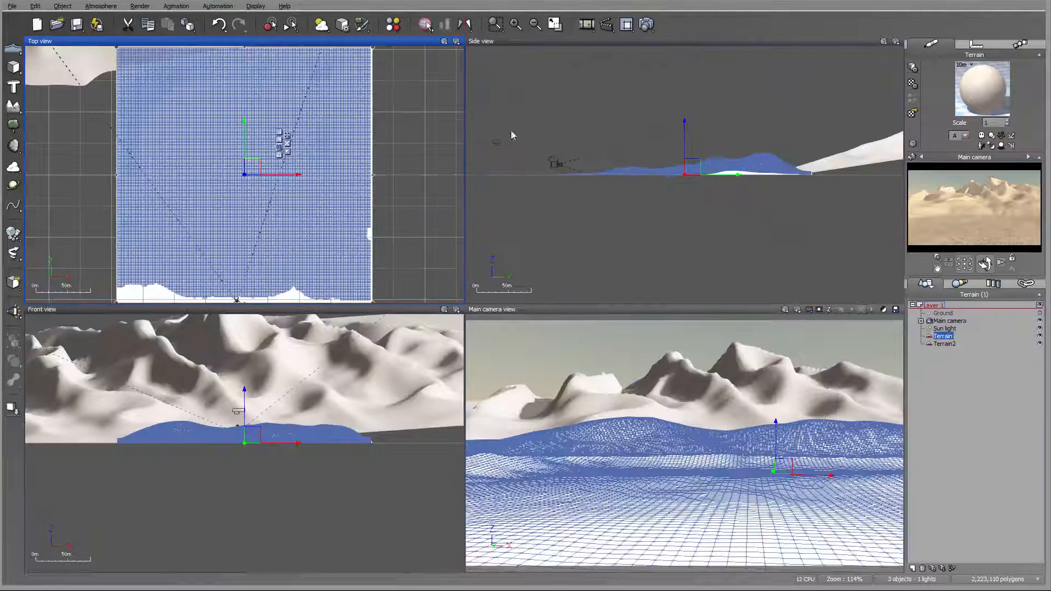
{"action": "double_click", "coordinate": [988, 84]}
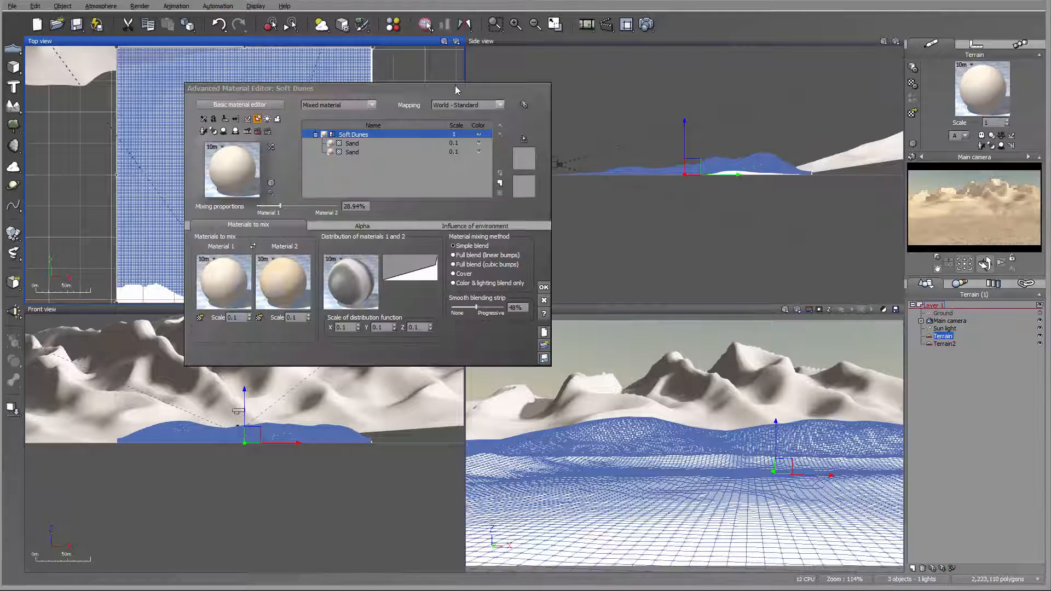
{"action": "left_click_drag", "start_coordinate": [442, 90], "coordinate": [575, 127]}
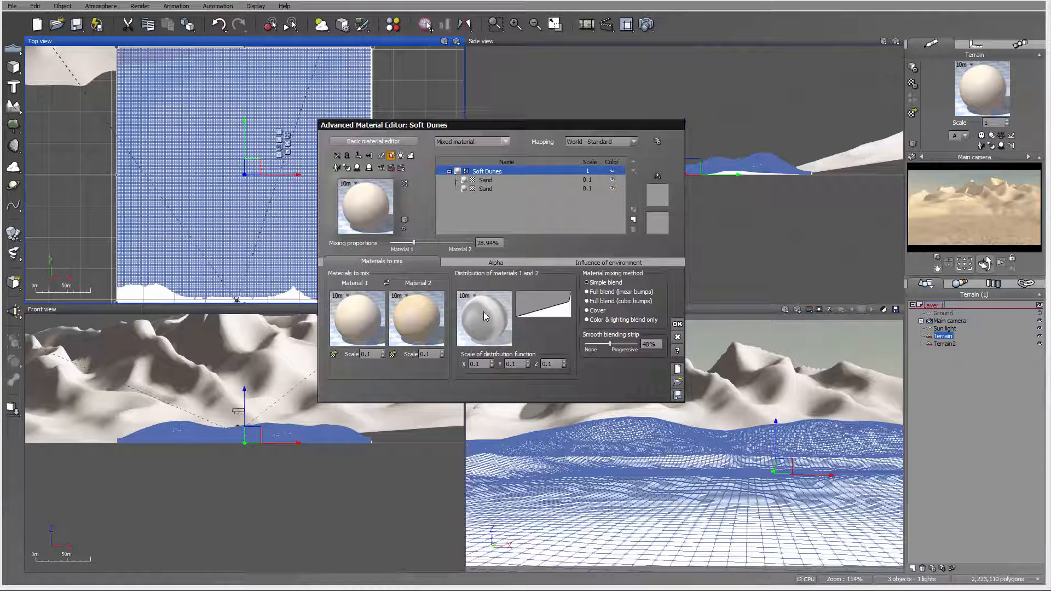